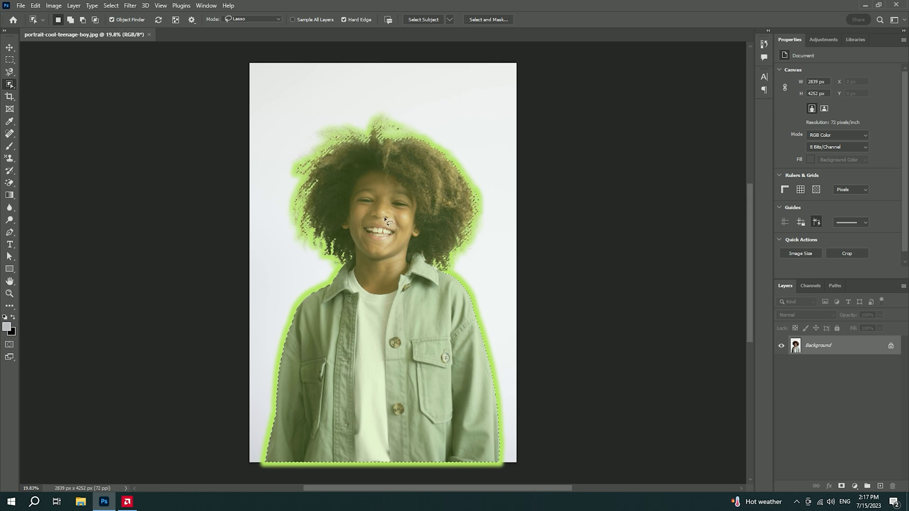
Select the boy in the portrait with the Object Selection tool and inspect the selection edge around his hair
click(370, 184)
key(v)
scroll(367, 182, up, 3)
scroll(321, 160, up, 6)
drag(321, 160, 337, 265)
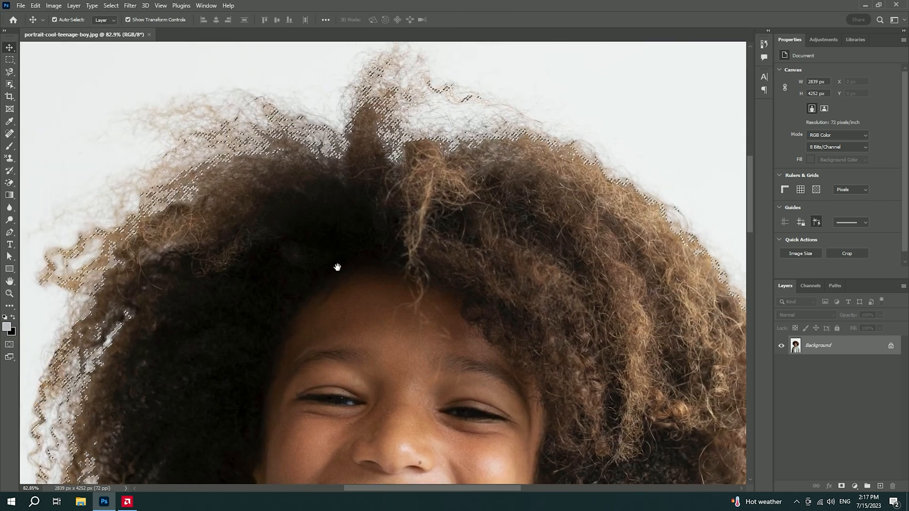
scroll(326, 189, up, 5)
drag(511, 388, 254, 155)
drag(502, 416, 251, 132)
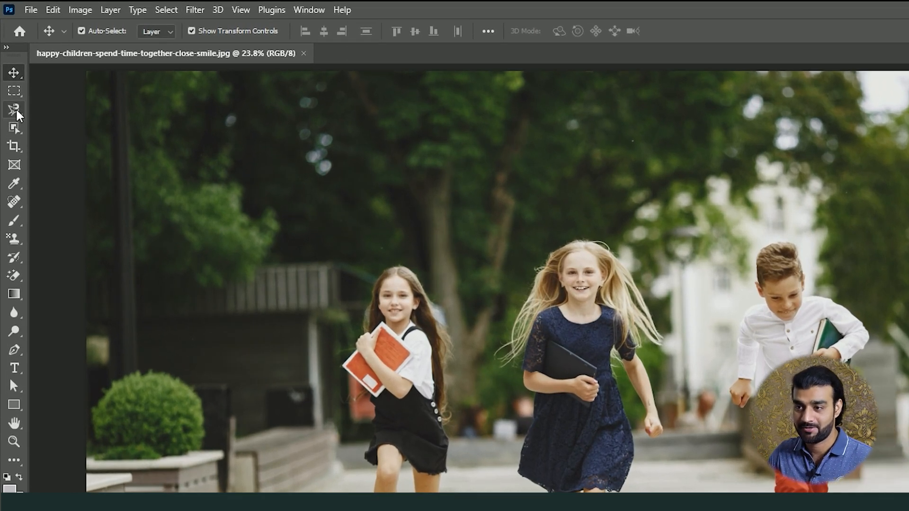
With the Object Selection tool, set Select Subject processing to Cloud (Detailed results) and select the three running children
click(17, 115)
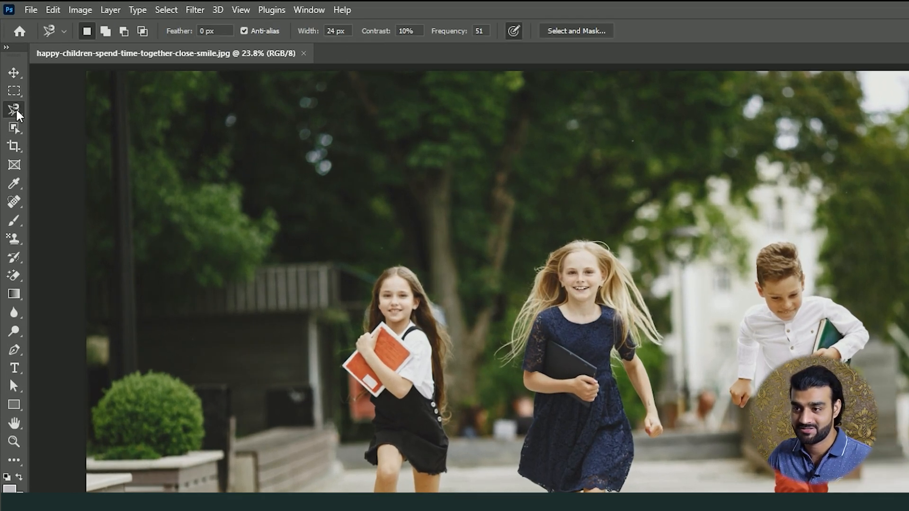
click(14, 134)
click(13, 134)
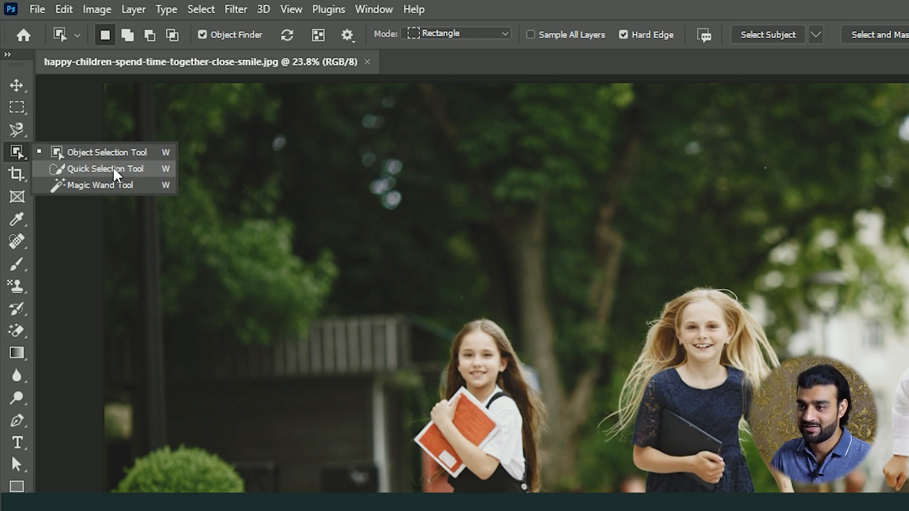
click(93, 158)
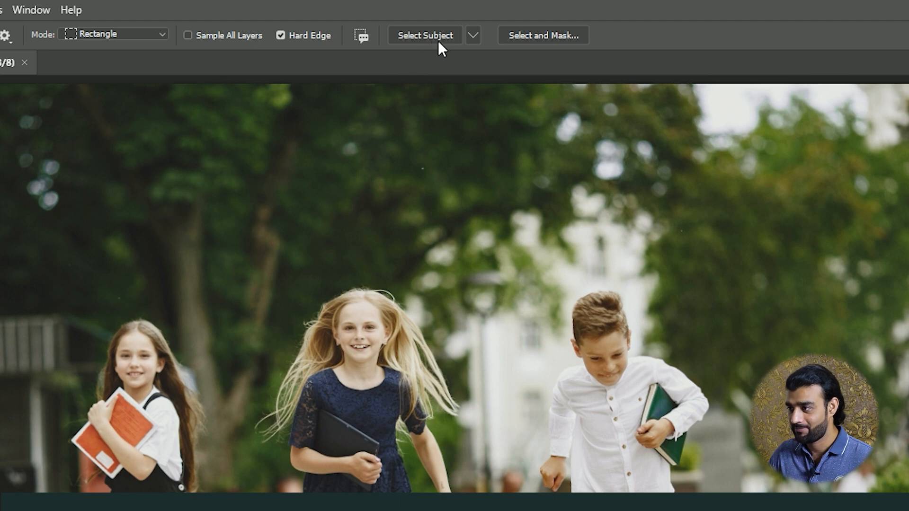
click(473, 35)
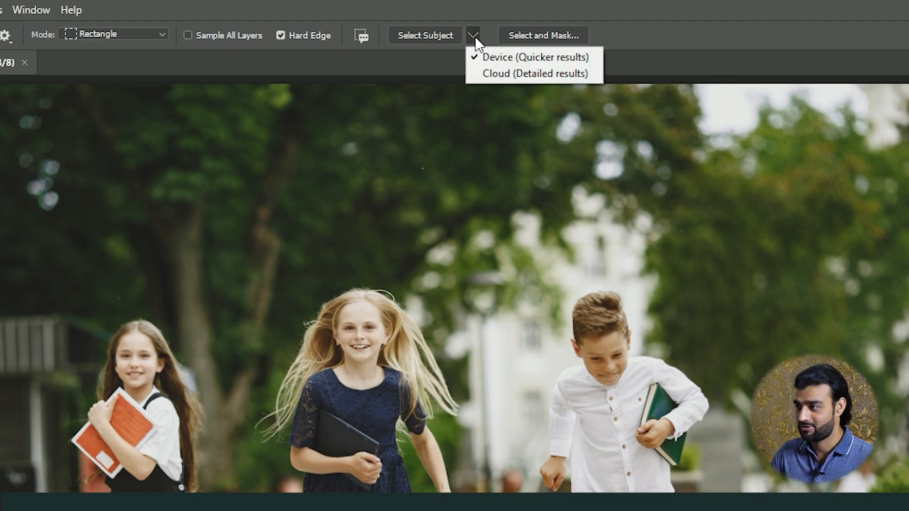
click(528, 74)
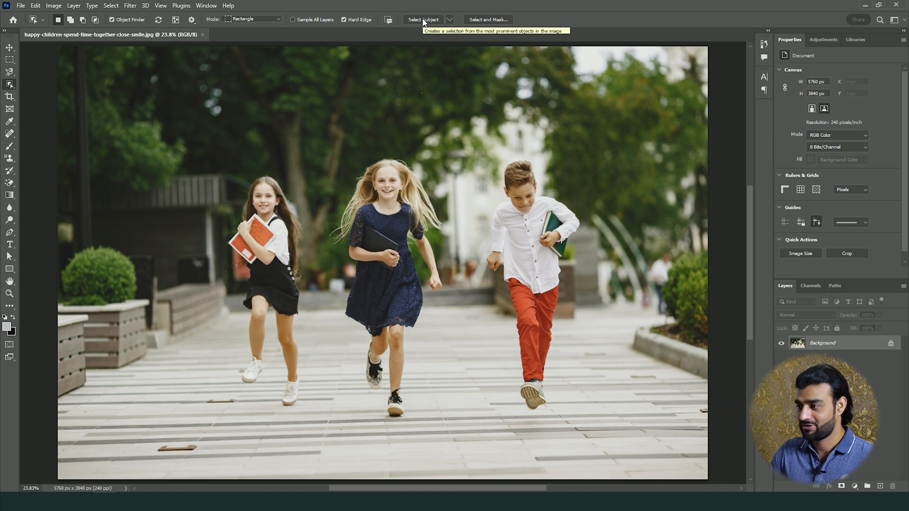
click(427, 35)
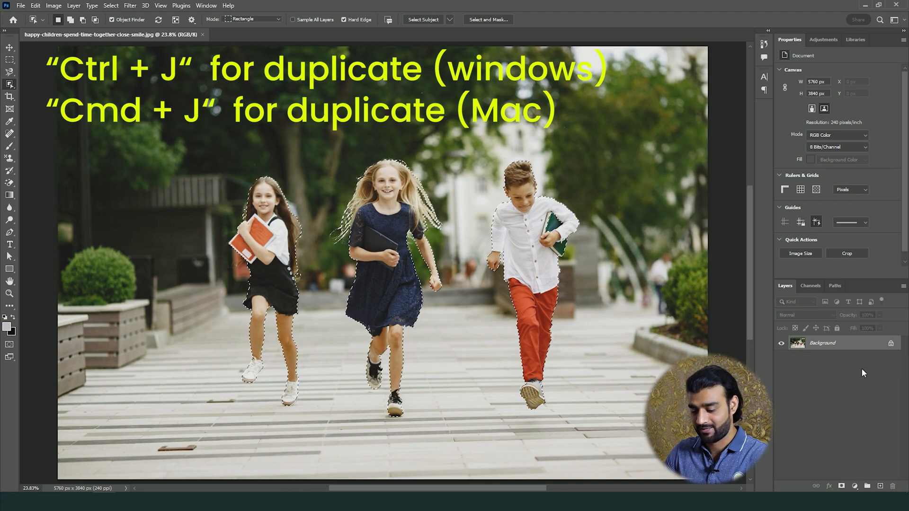
Copy the selected children to a new layer and hide the Background layer to examine the cutout edges
key(ctrl+j)
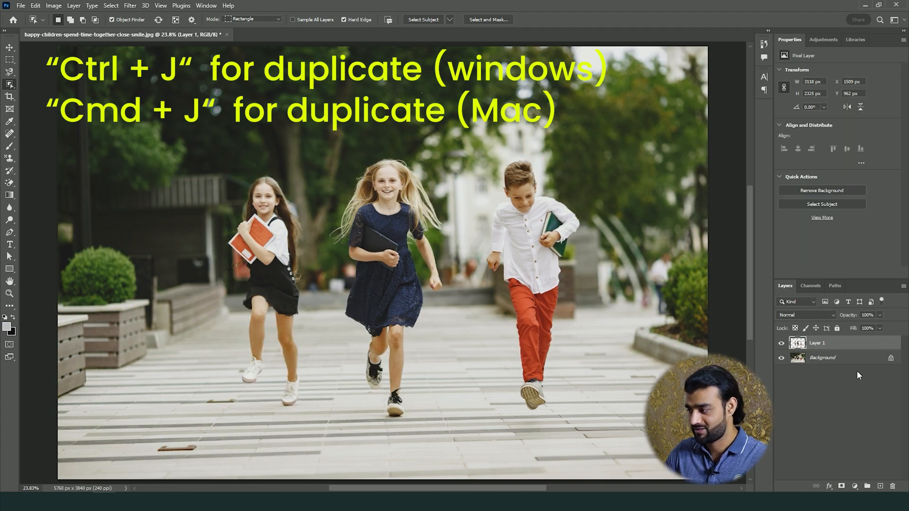
click(782, 358)
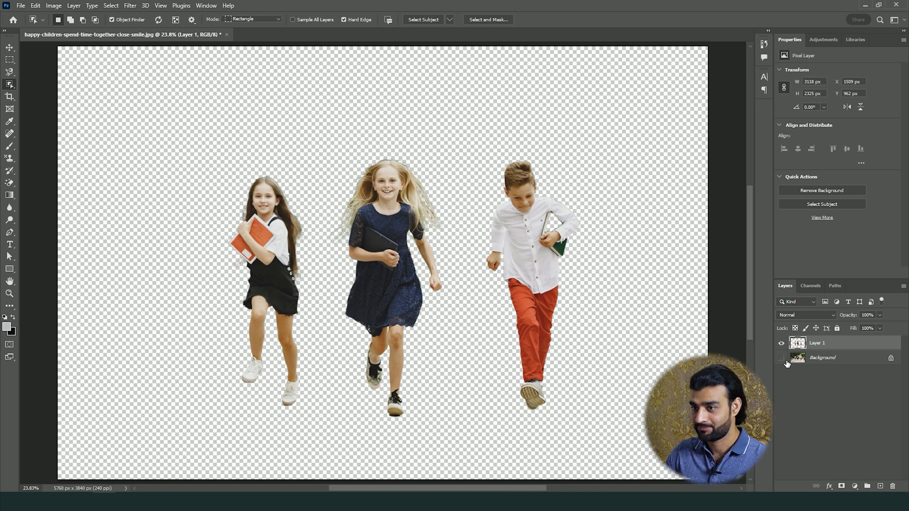
key(v)
scroll(577, 195, up, 3)
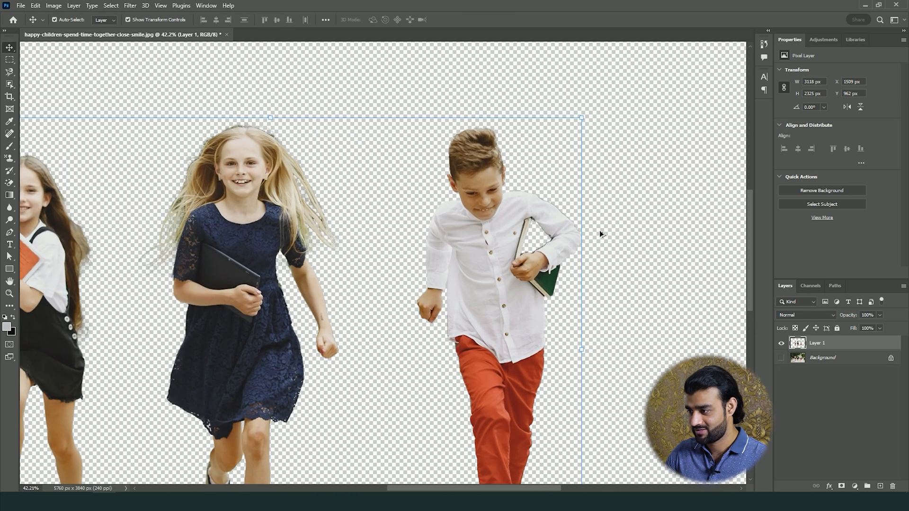
scroll(600, 233, up, 2)
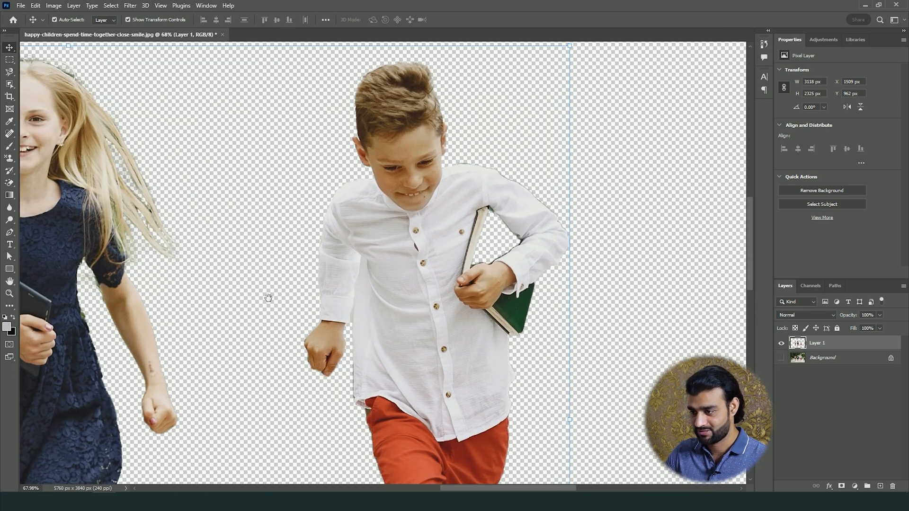
drag(362, 268, 646, 212)
drag(112, 262, 174, 91)
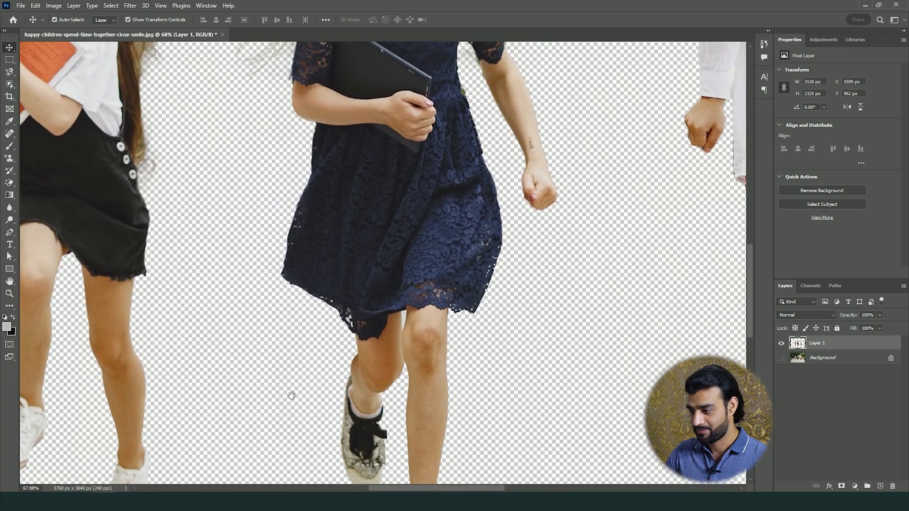
drag(291, 395, 351, 316)
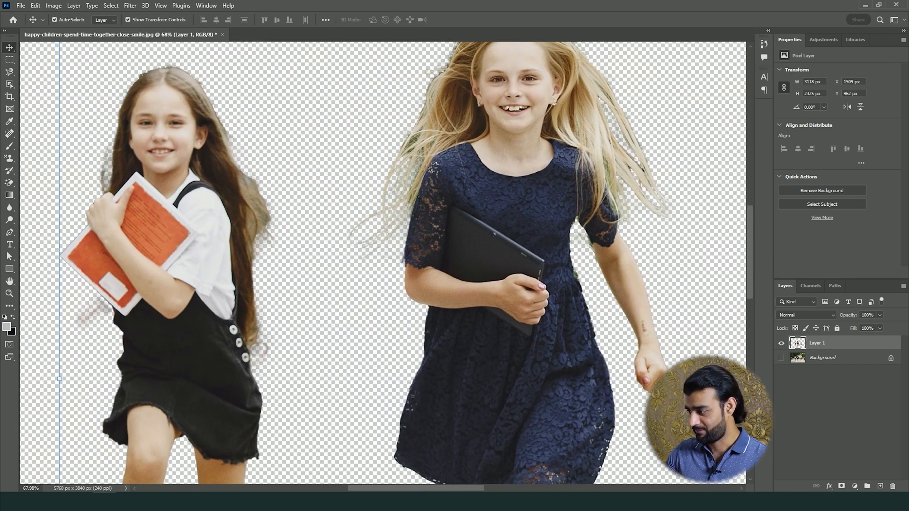
Show the Background layer, hide the children's cutout layer, and make Background the active layer
click(780, 358)
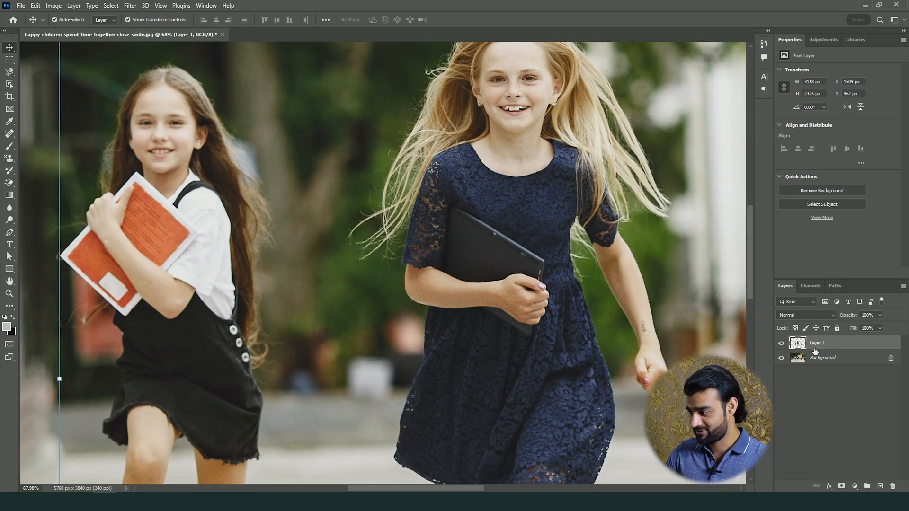
click(780, 343)
click(814, 364)
scroll(511, 256, down, 5)
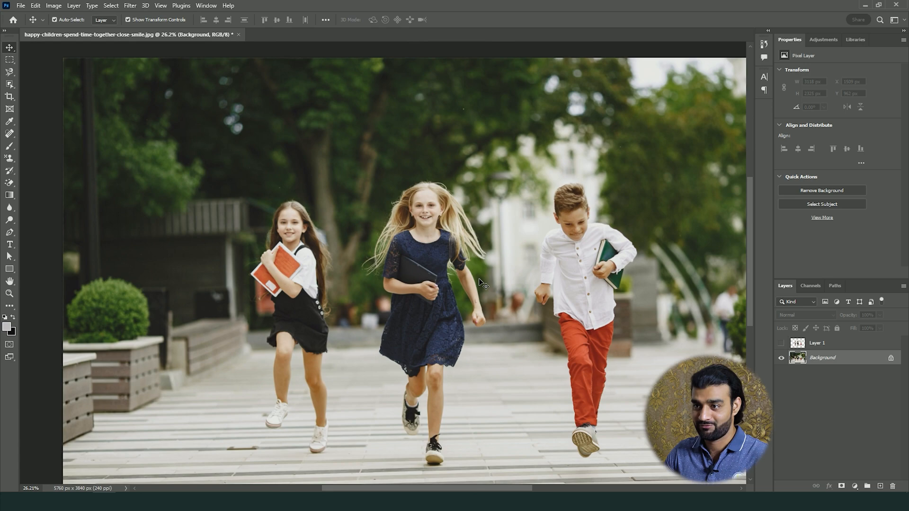
drag(494, 286, 456, 257)
scroll(456, 256, down, 1)
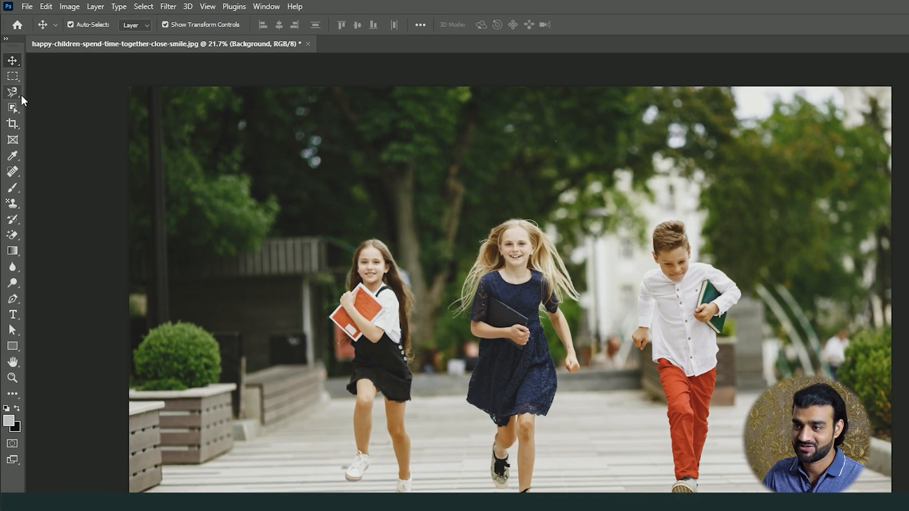
Preview all objects detected by the Object Finder, and select only the girl holding the orange book
click(14, 106)
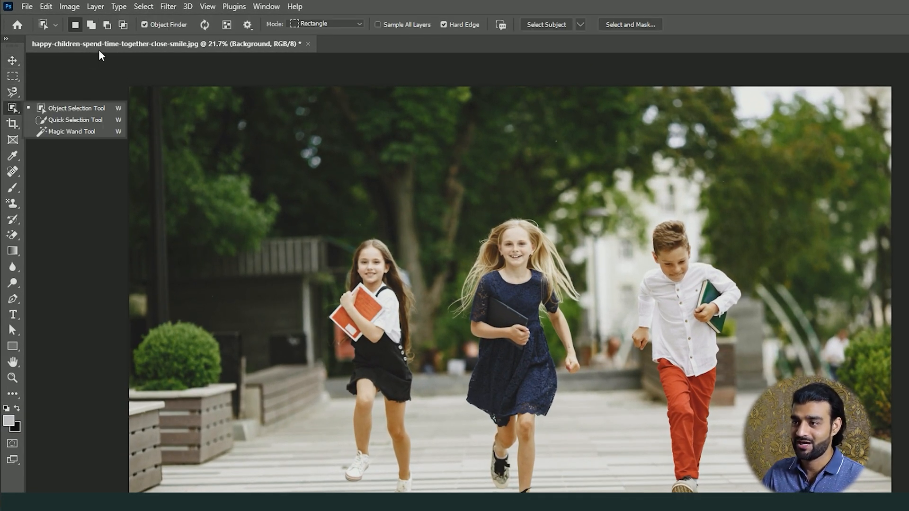
click(146, 27)
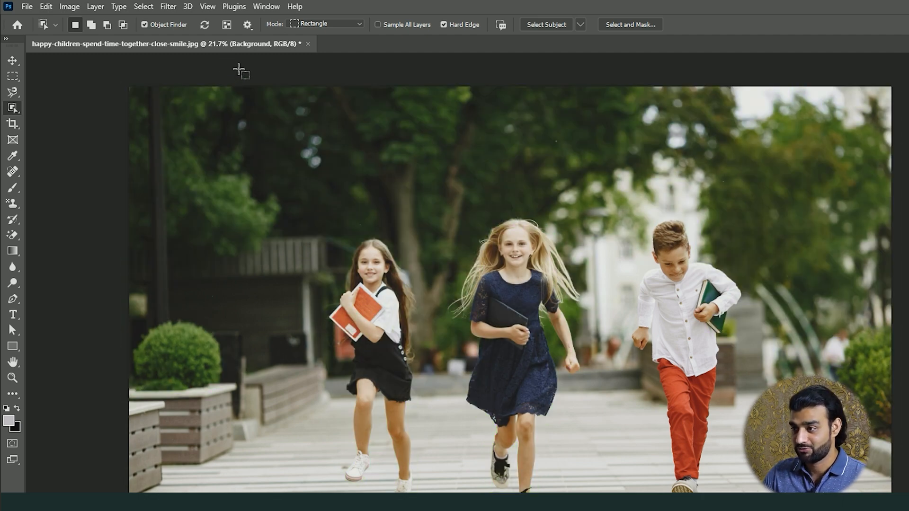
click(227, 26)
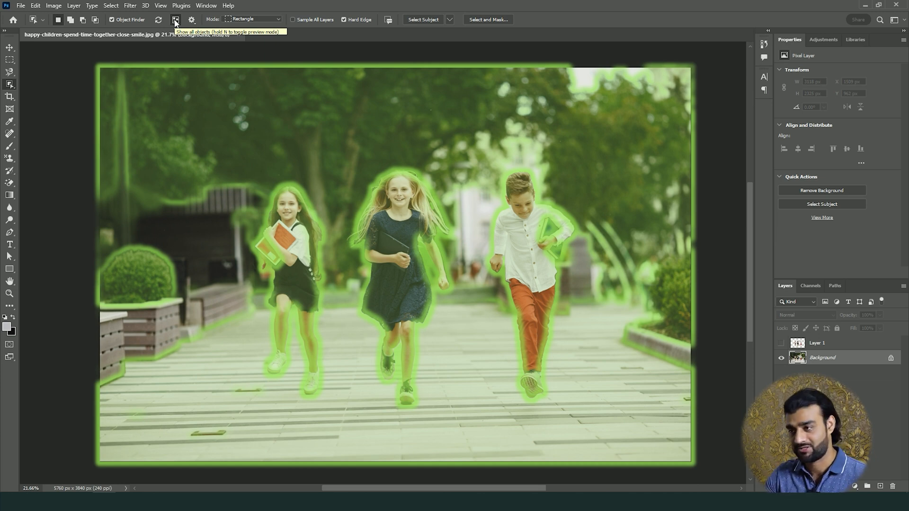
click(175, 21)
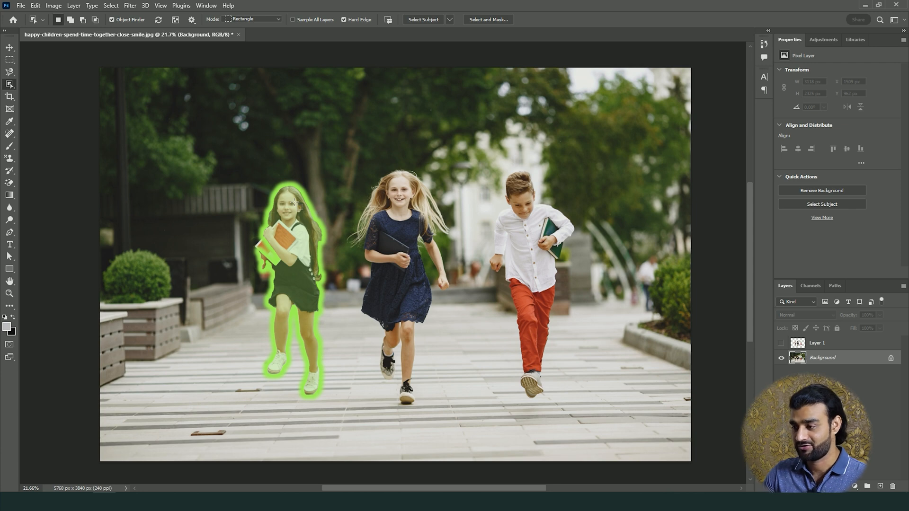
click(294, 204)
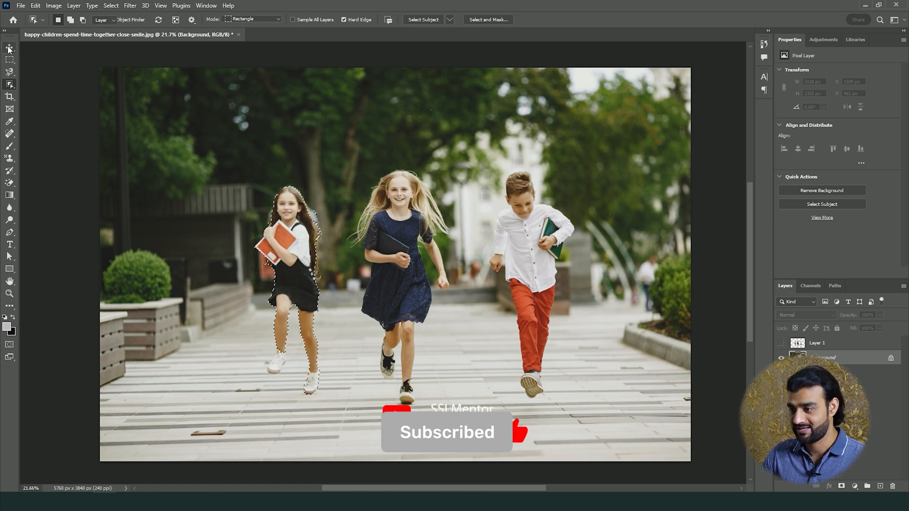
Examine the selection edge around the girl's book, legs, shoes and long hair
key(v)
scroll(300, 253, up, 5)
scroll(301, 252, up, 2)
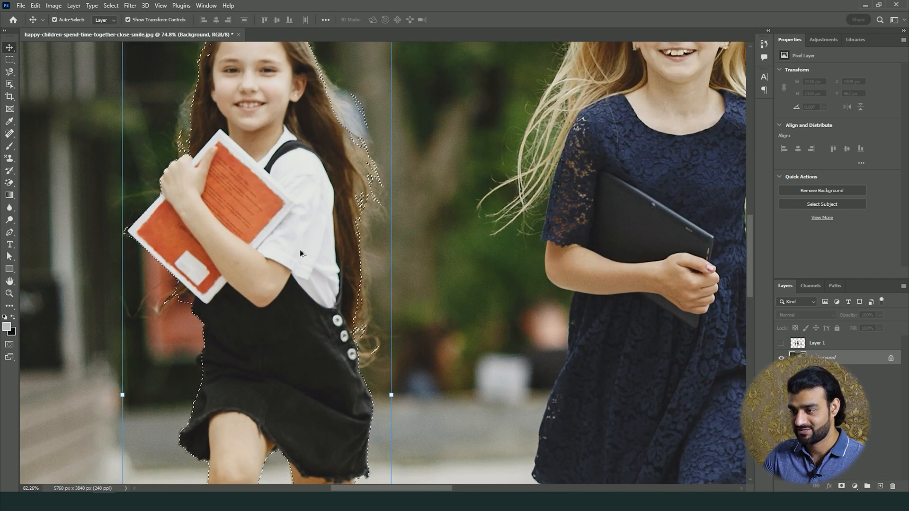
drag(301, 323, 271, 131)
drag(265, 430, 285, 276)
scroll(215, 349, up, 3)
scroll(215, 348, up, 3)
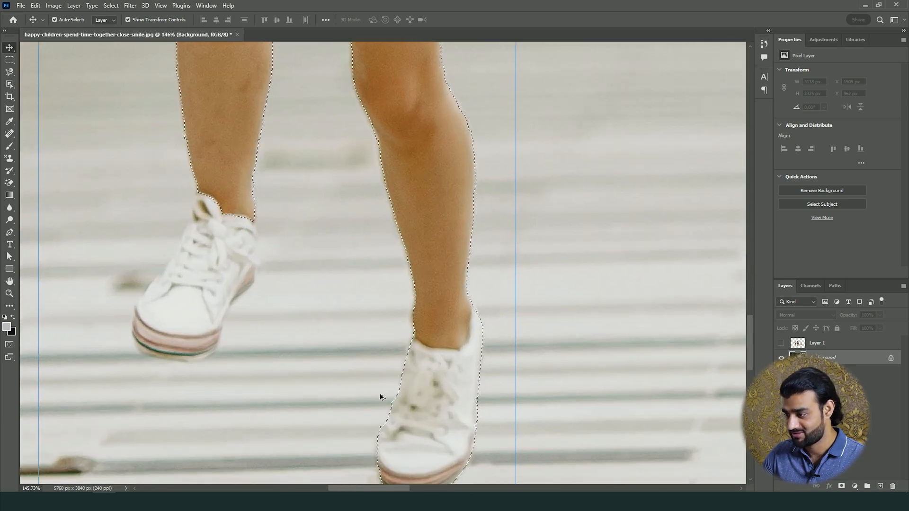
drag(417, 260, 466, 294)
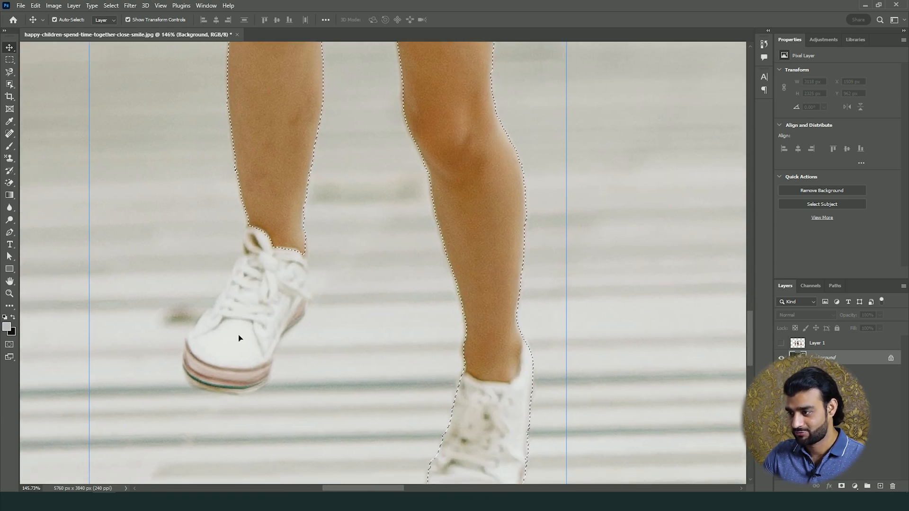
drag(338, 148, 322, 377)
drag(296, 149, 407, 423)
drag(399, 125, 197, 184)
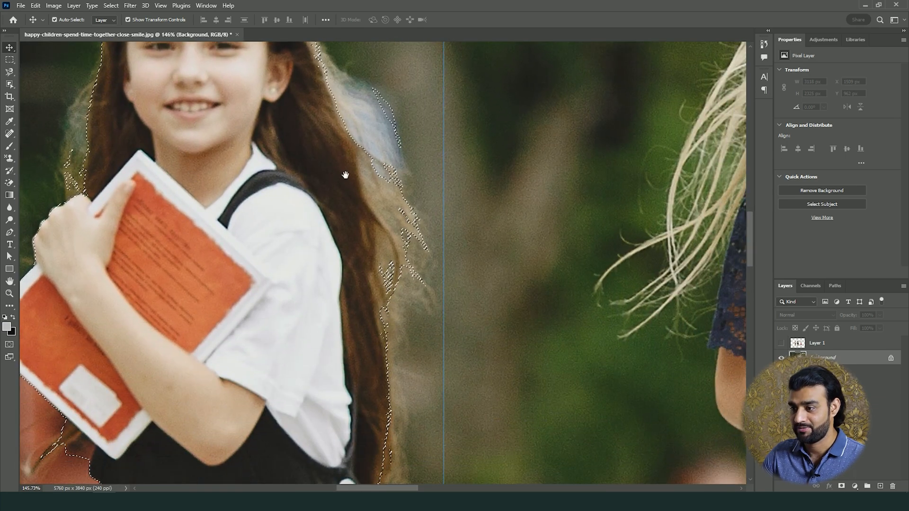
scroll(354, 223, down, 8)
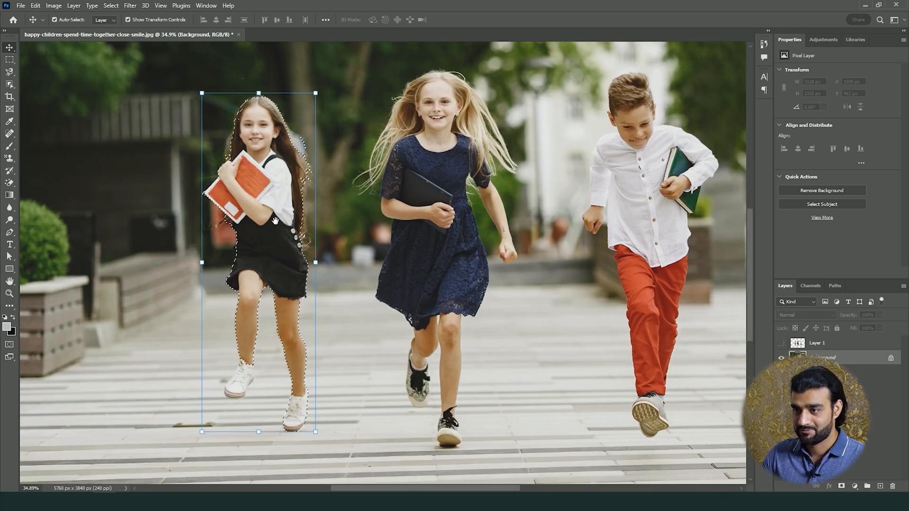
Set the Object Selection overlay color to Yellow and its outline to 0.5 px
click(9, 85)
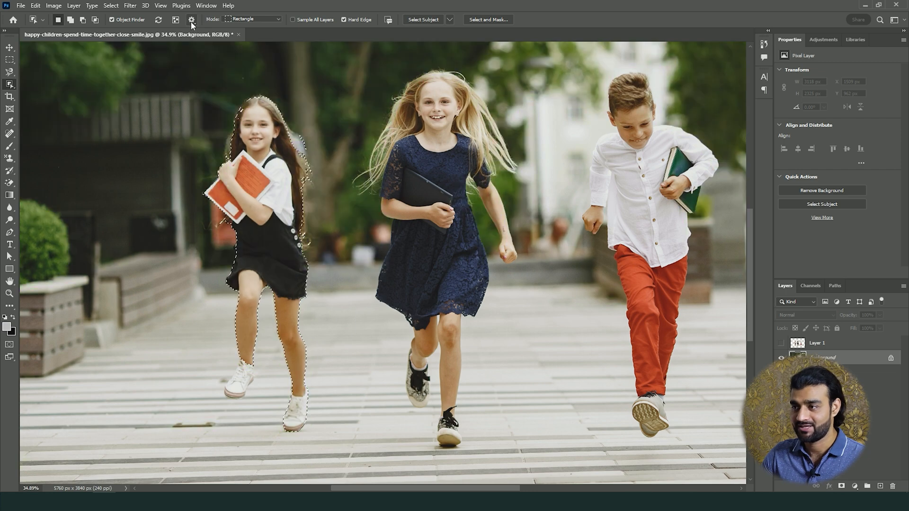
click(192, 20)
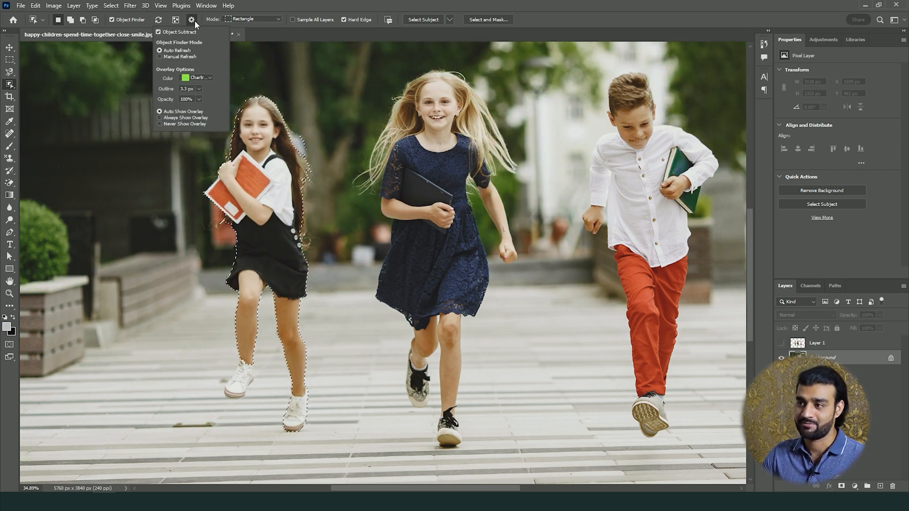
click(200, 78)
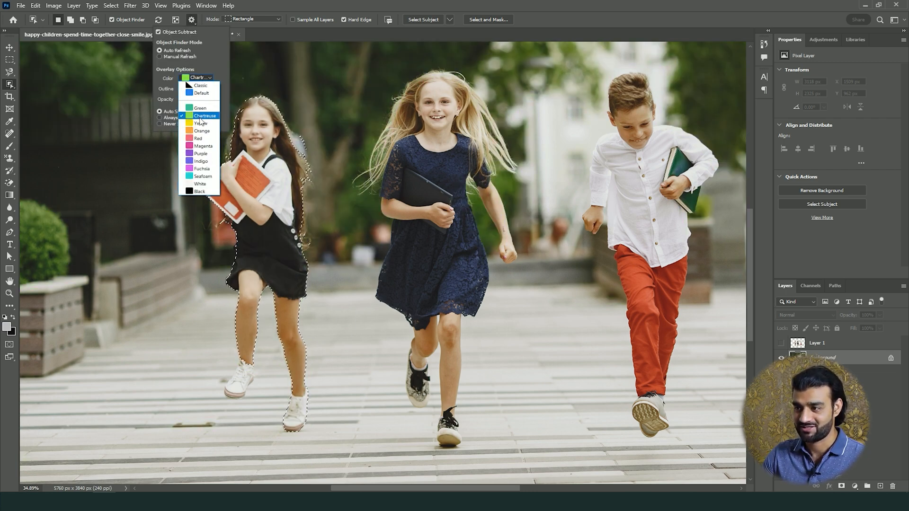
click(200, 106)
click(199, 89)
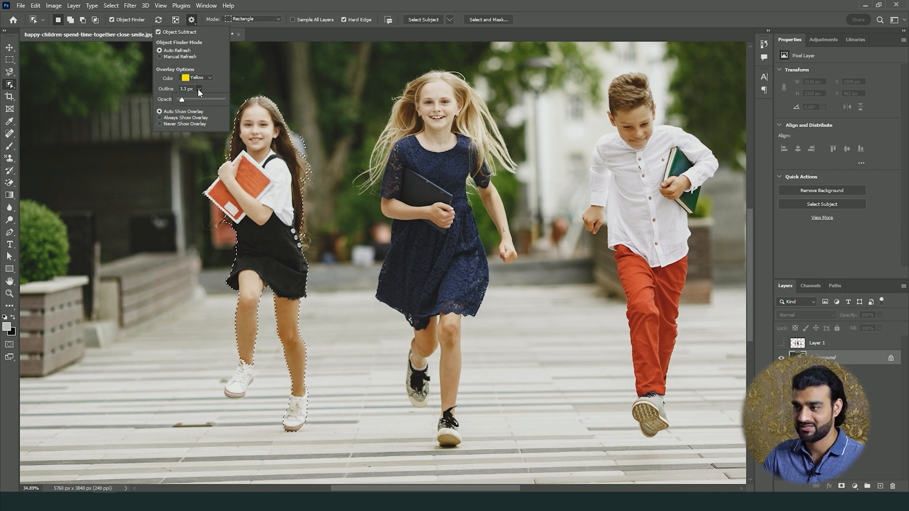
drag(183, 99, 182, 99)
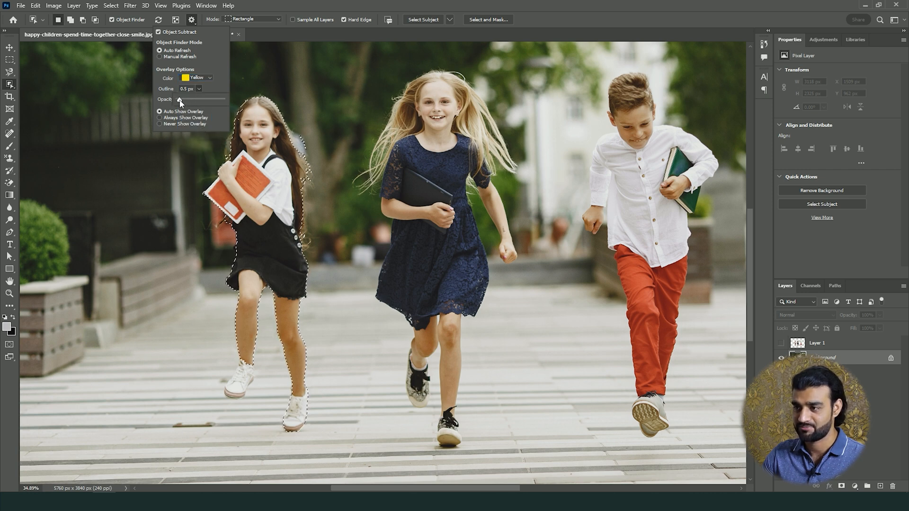
click(214, 88)
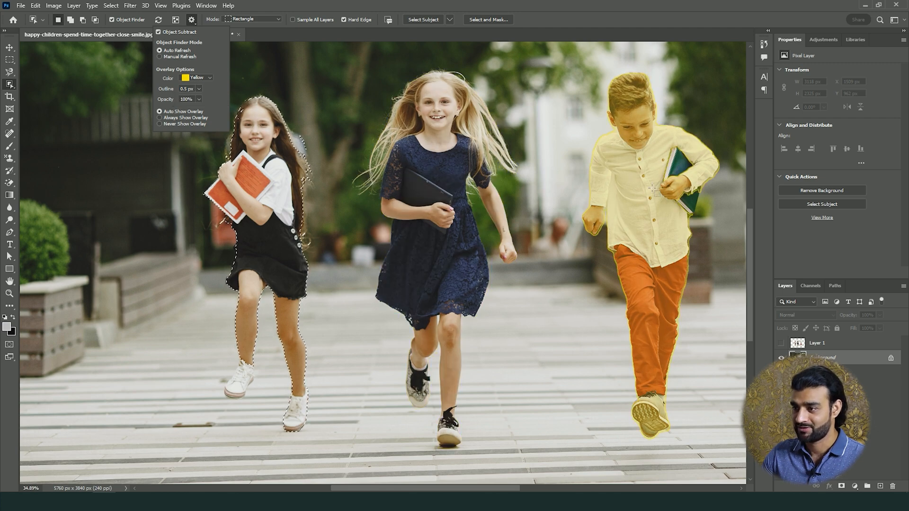
Reduce the opacity of the Object Selection overlay and close its settings
click(199, 99)
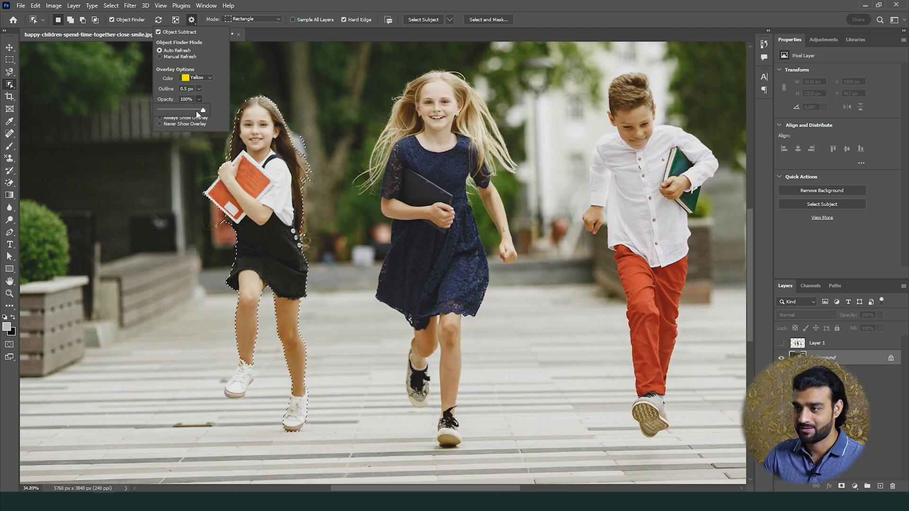
drag(188, 112, 189, 112)
click(215, 96)
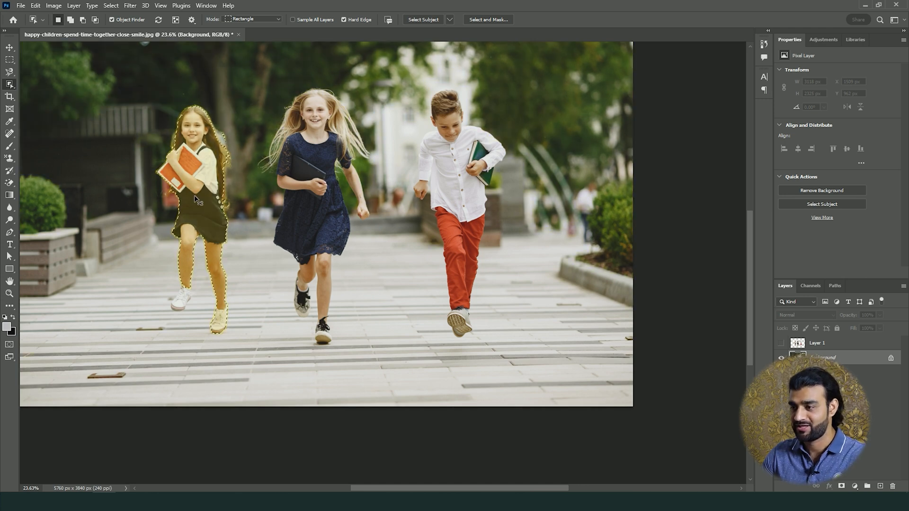
Copy the selected girl to a new layer, and toggle the Background off and back on to check the cutout
key(ctrl+j)
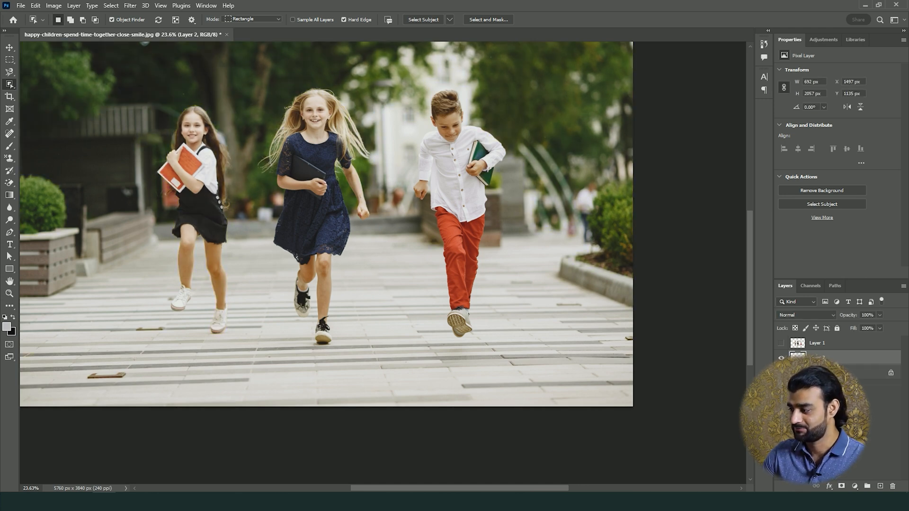
click(781, 372)
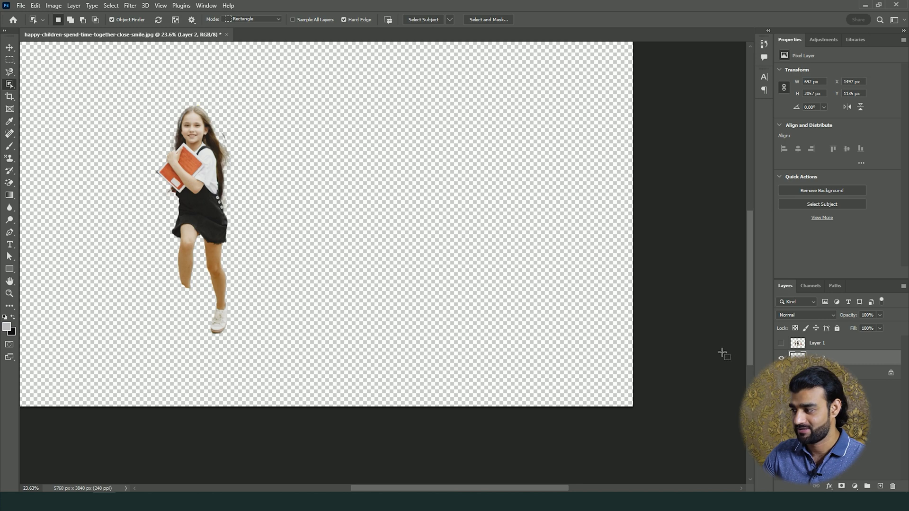
click(781, 372)
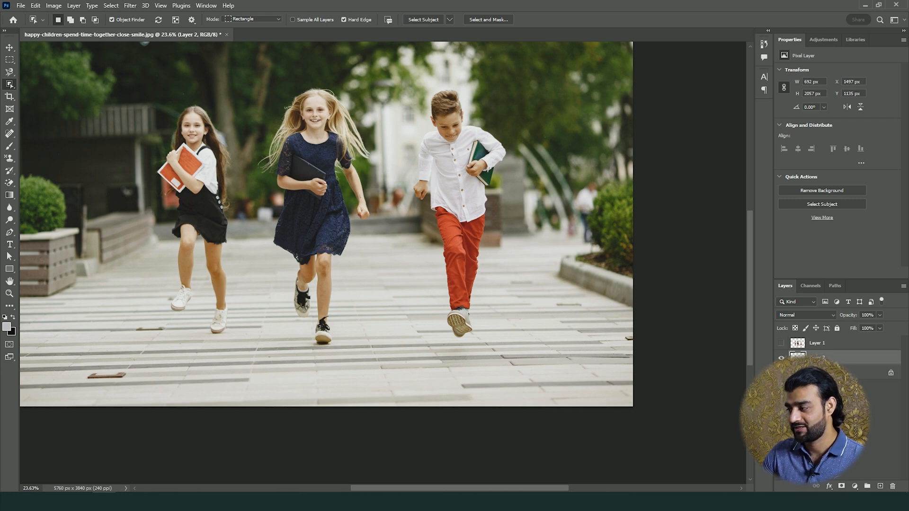
Select the running boy in red trousers on the Background layer with the Object Finder
click(823, 372)
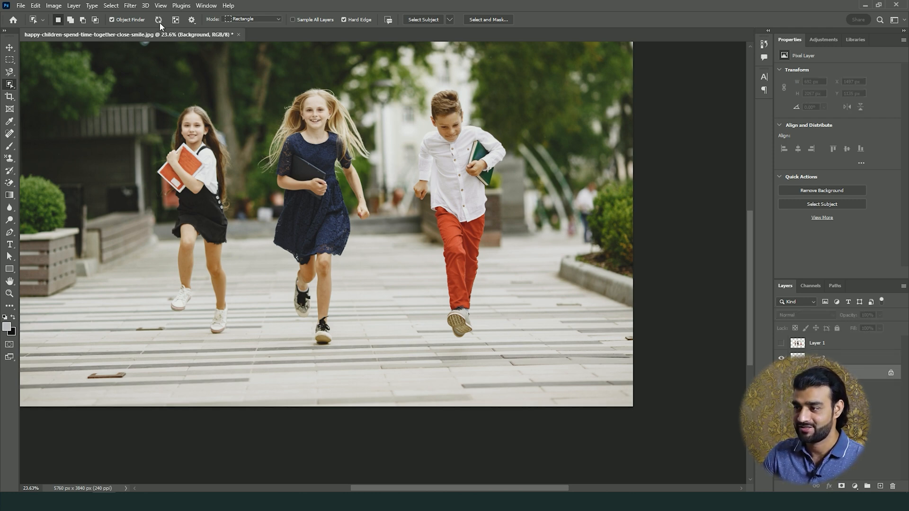
click(447, 119)
scroll(562, 177, up, 3)
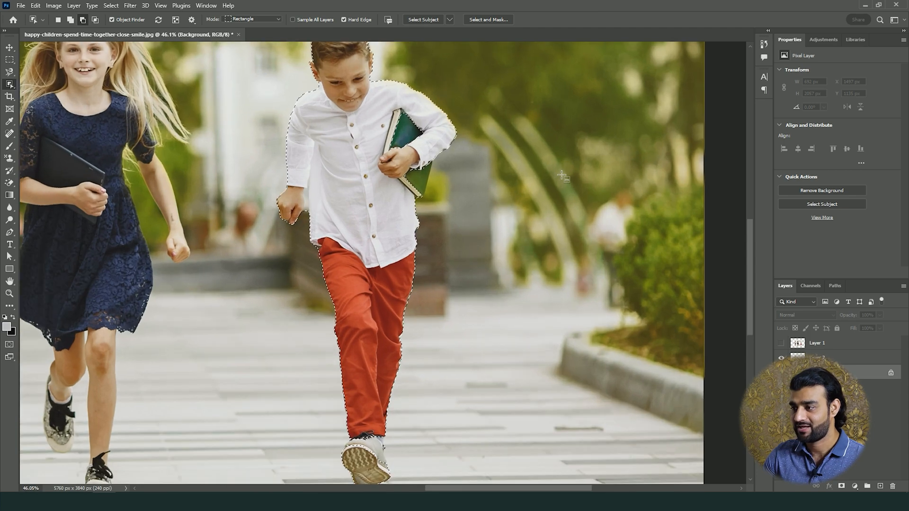
scroll(562, 176, up, 1)
scroll(378, 141, up, 3)
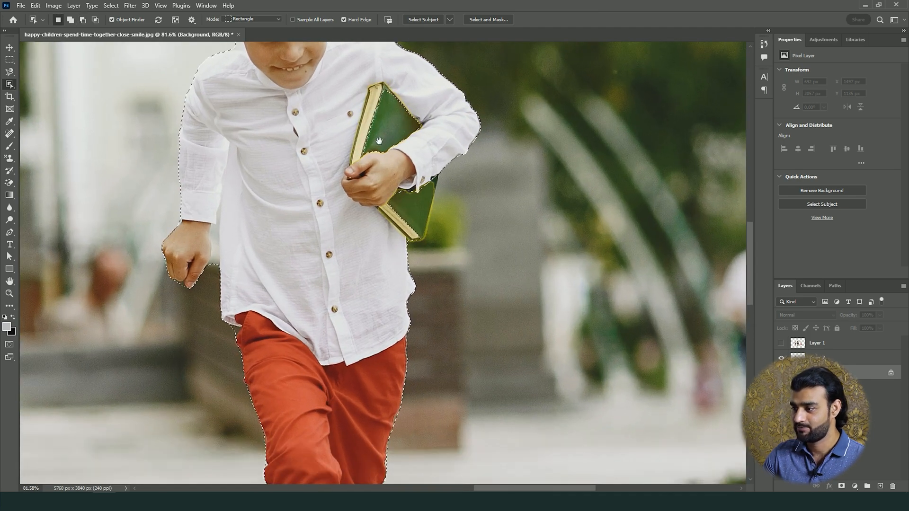
Add the green book under the boy's arm to the current selection
drag(378, 141, 425, 244)
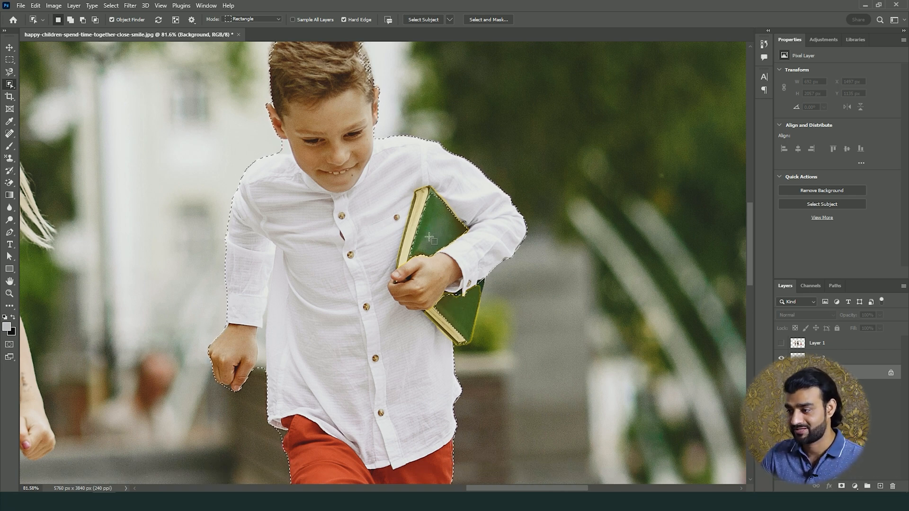
key(shift)
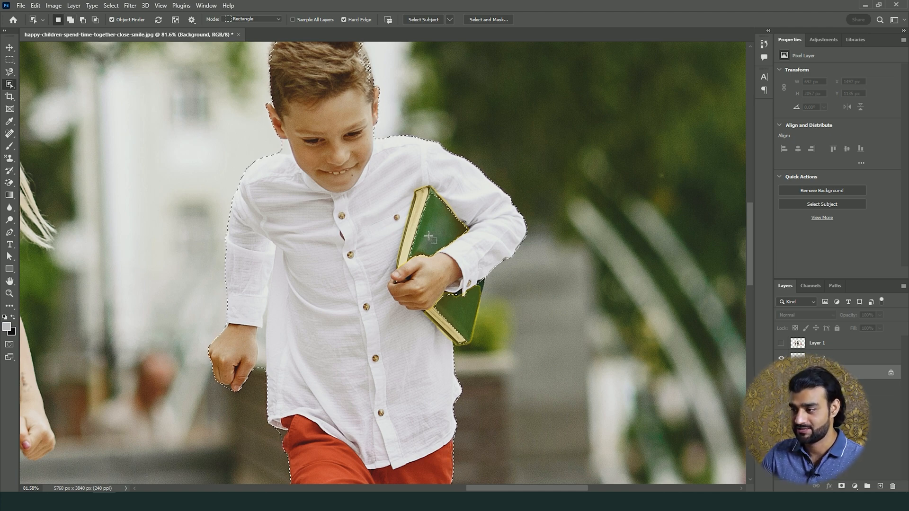
key(shift)
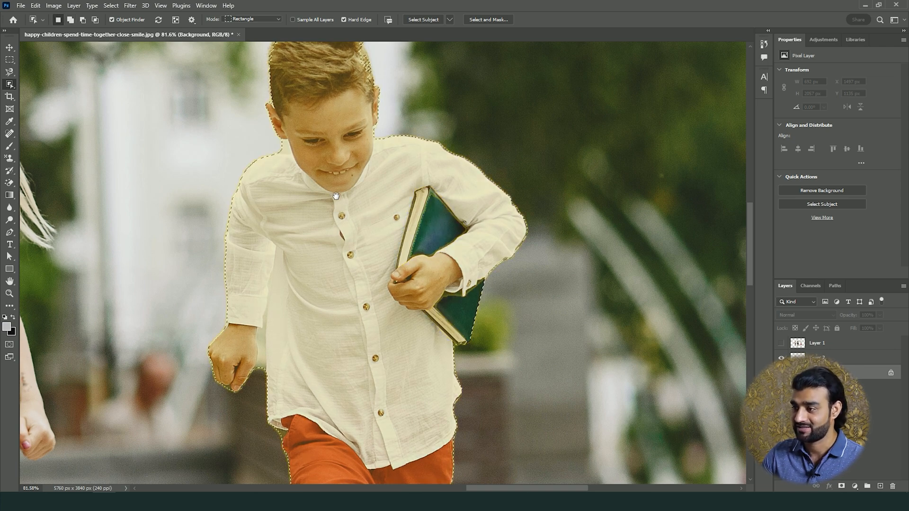
Set the Object Selection mode to Lasso and add the missed hair on top of the boy's head to the selection
drag(334, 194, 307, 291)
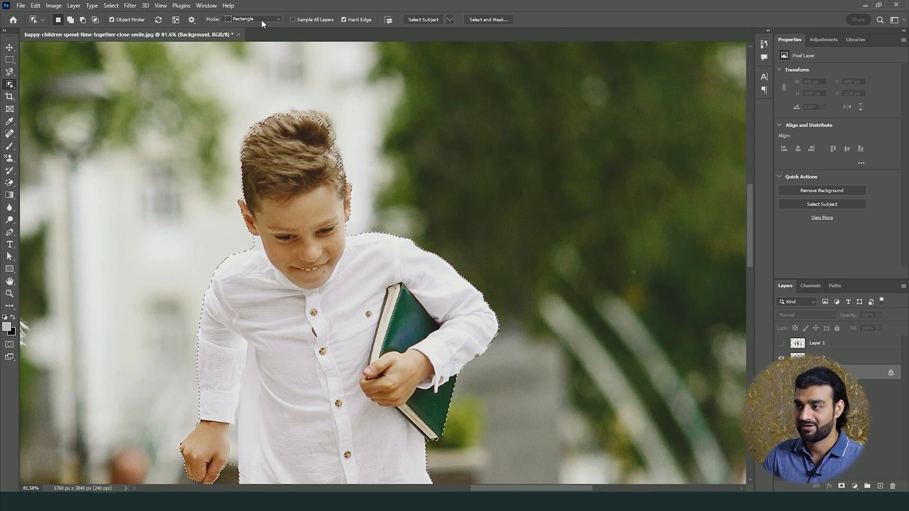
click(262, 19)
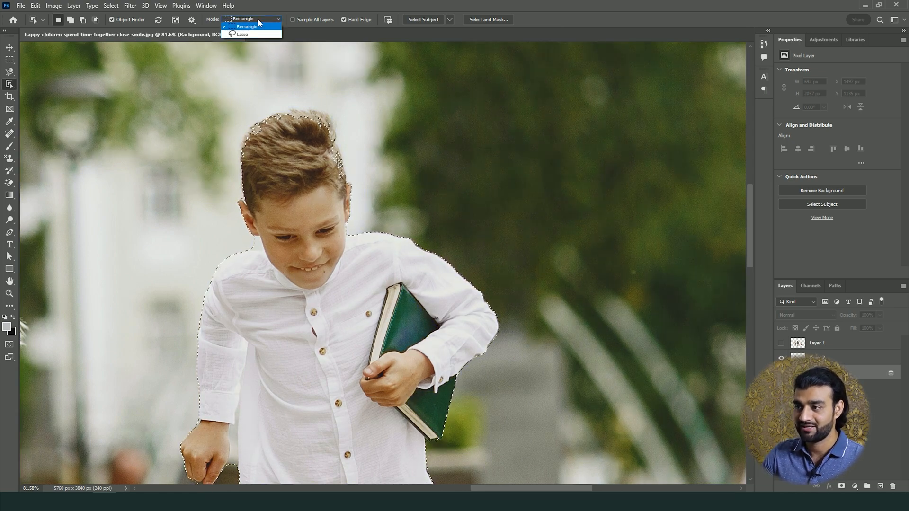
click(241, 34)
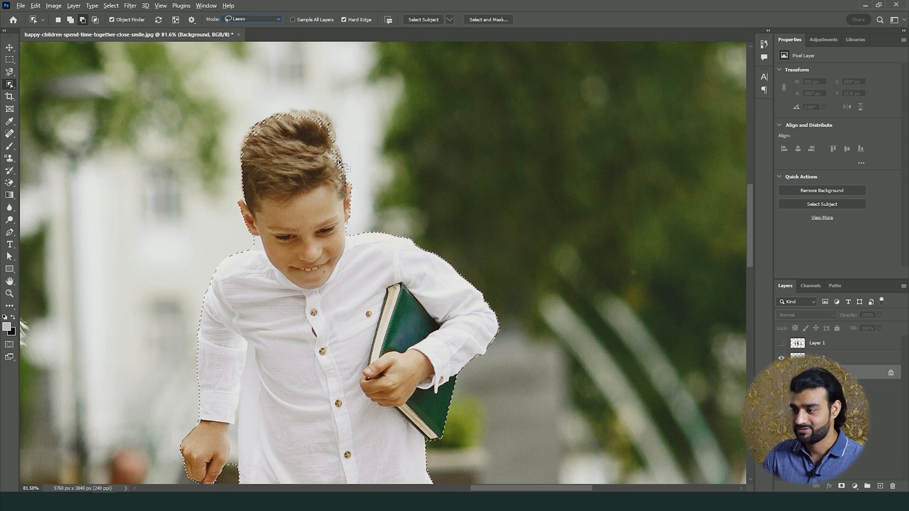
key(shift)
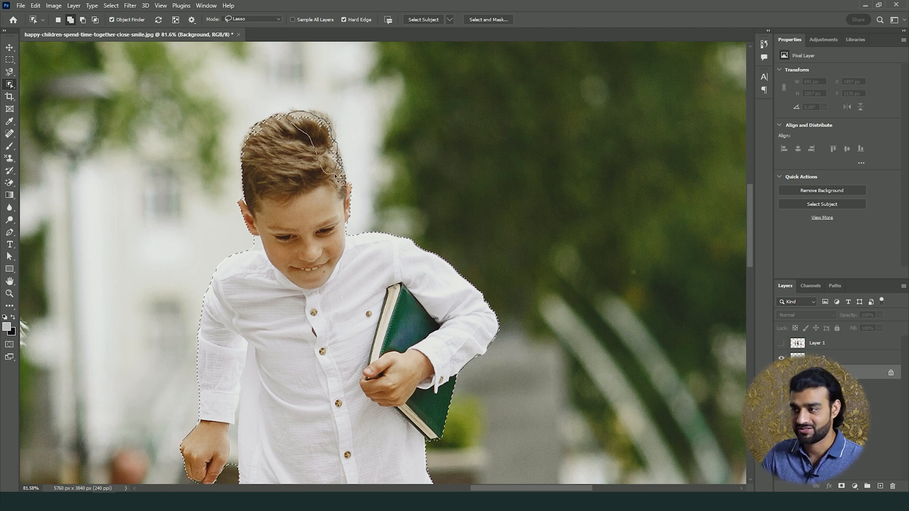
drag(335, 175, 334, 175)
Subtract the excess background beside the boy's shoulder and between his hand and shirt from the selection
drag(302, 318, 319, 212)
key(alt)
mouse_move(265, 140)
mouse_down()
mouse_move(280, 136)
mouse_move(263, 126)
mouse_move(263, 137)
mouse_up()
drag(344, 337, 310, 119)
key(alt)
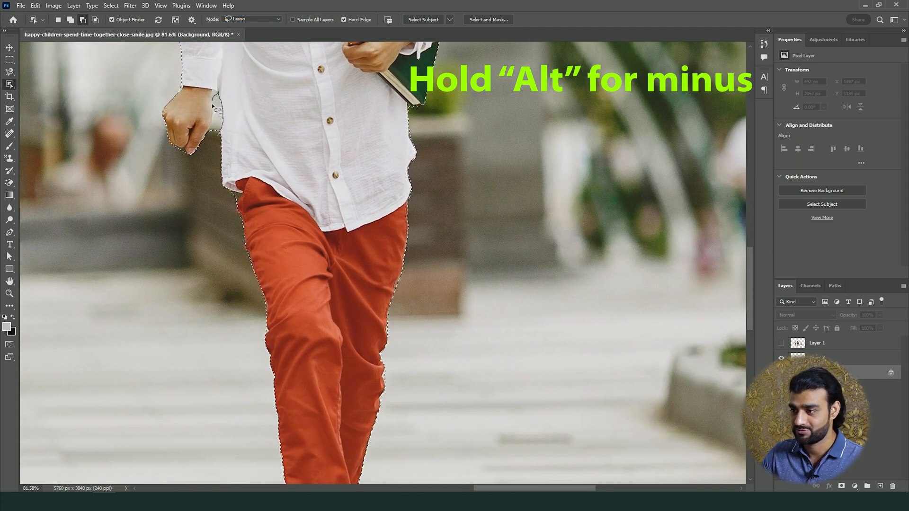
drag(223, 141, 220, 138)
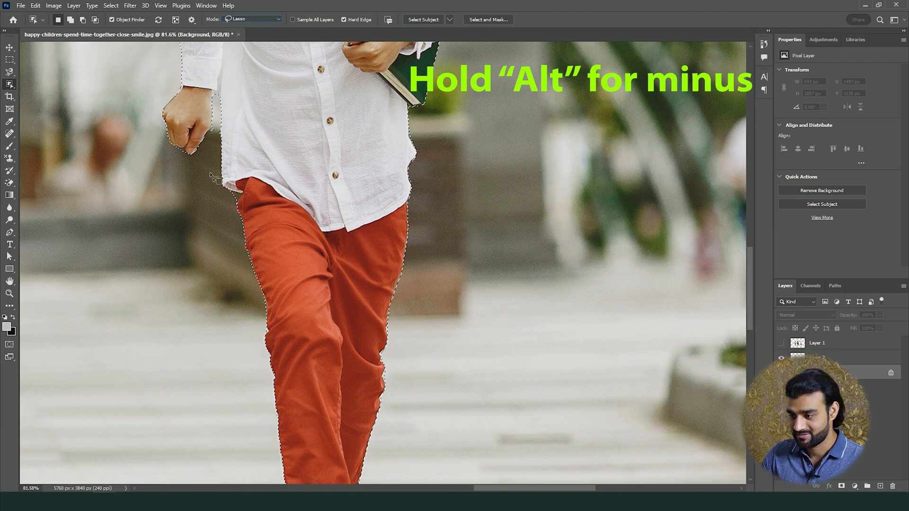
Add the missed ankle and upper shoe areas below the boy's trousers to the selection
drag(342, 350, 286, 137)
key(shift)
mouse_move(295, 313)
mouse_down()
mouse_move(234, 350)
mouse_move(286, 300)
mouse_up()
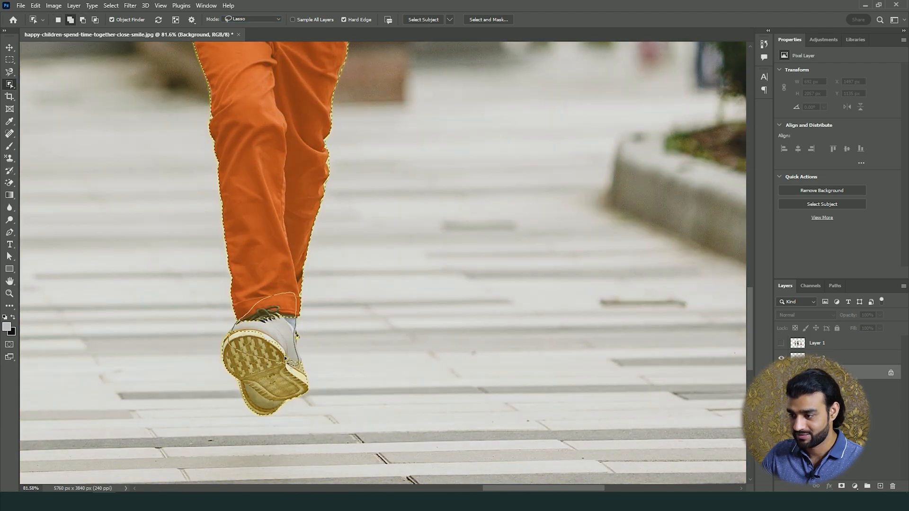
mouse_move(287, 351)
mouse_down()
mouse_move(258, 341)
mouse_move(284, 353)
mouse_up()
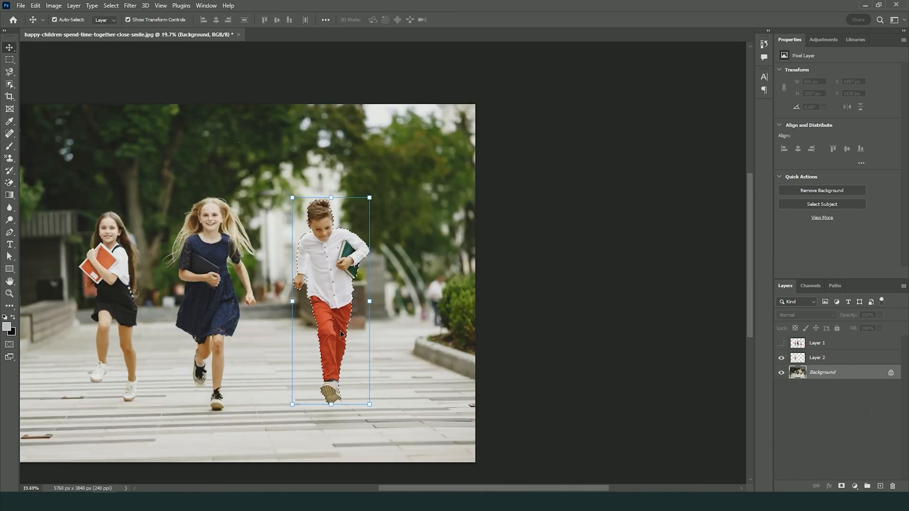
drag(336, 333, 338, 273)
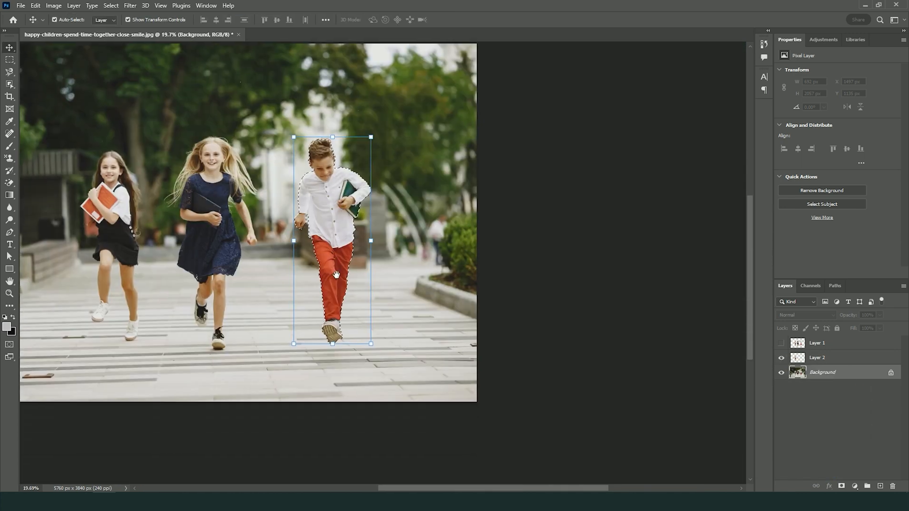
Copy the selected boy to a new layer and hide the Background to inspect the isolated children
key(ctrl+j)
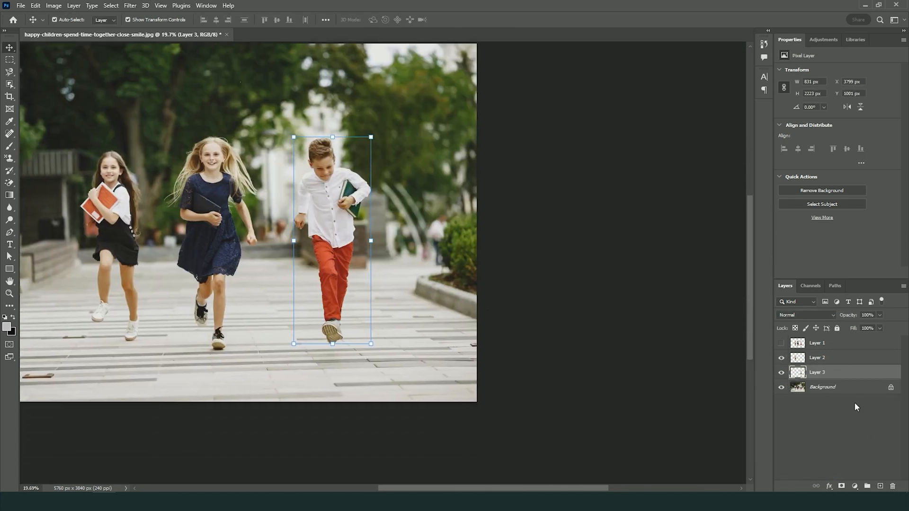
click(782, 373)
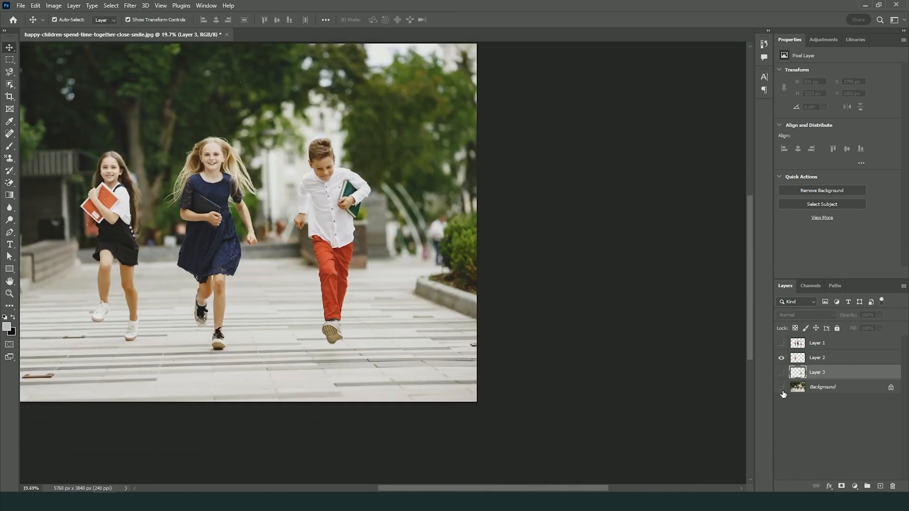
click(781, 388)
click(781, 373)
scroll(342, 214, up, 6)
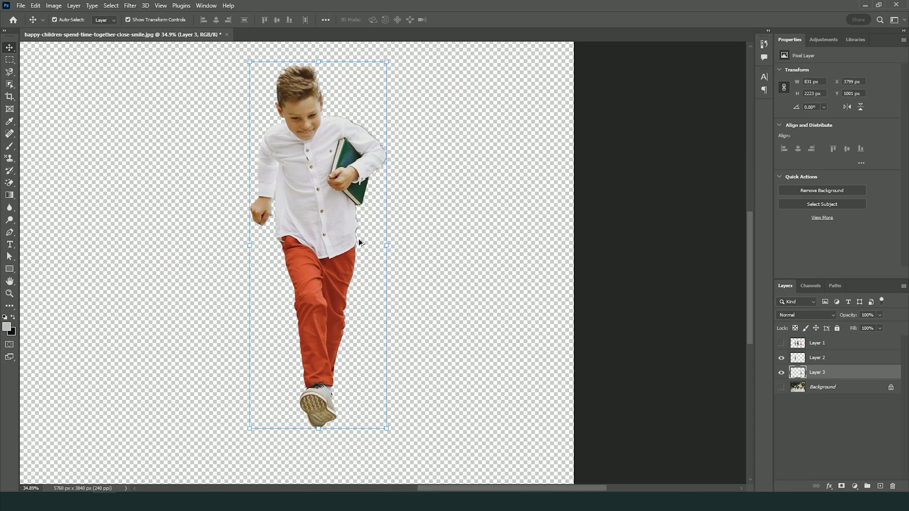
scroll(282, 191, down, 5)
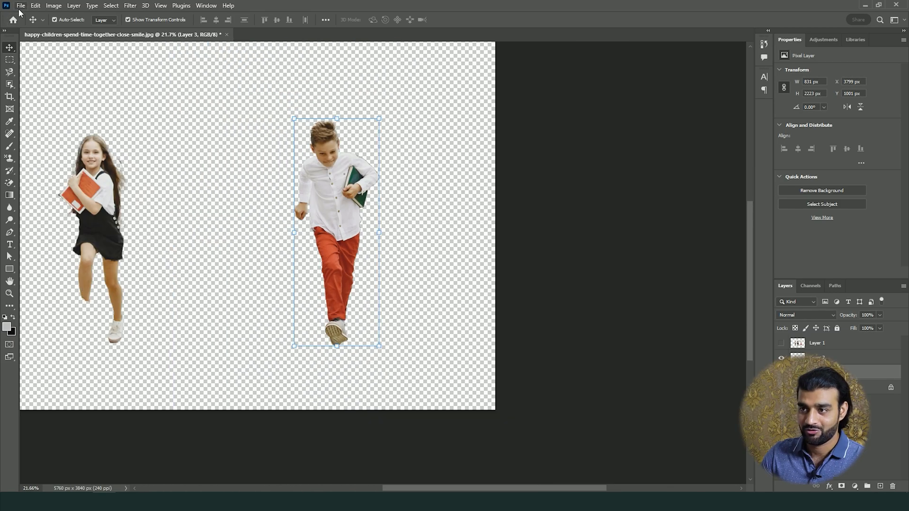
Open the image little-kid-playing from Downloads and close the happy-children document
click(20, 5)
click(24, 22)
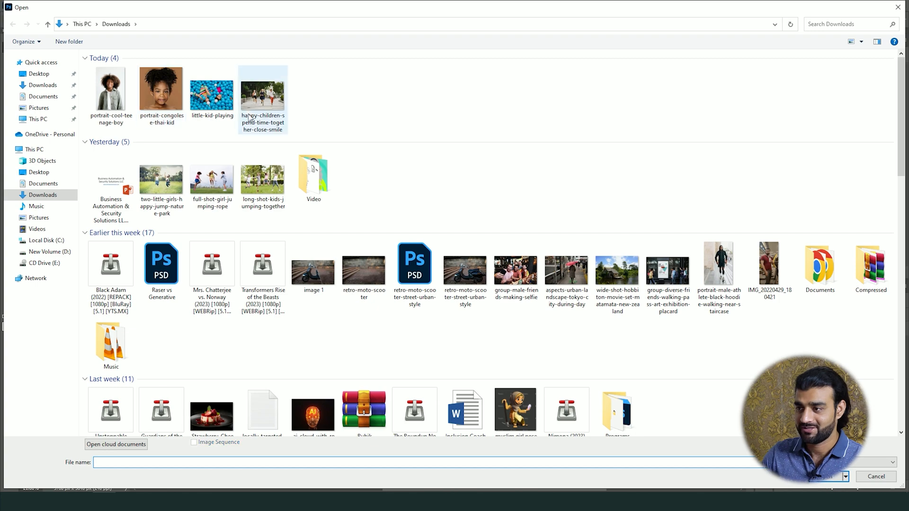
double_click(212, 97)
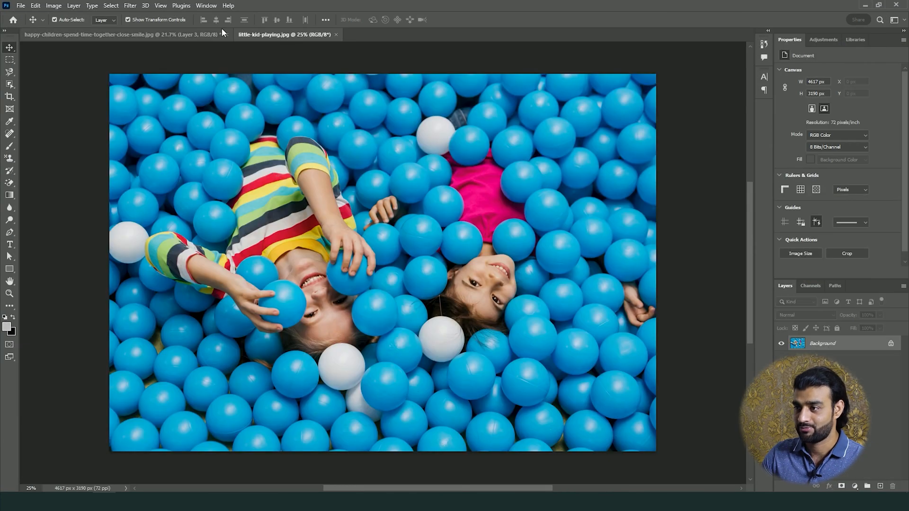
click(226, 34)
click(451, 187)
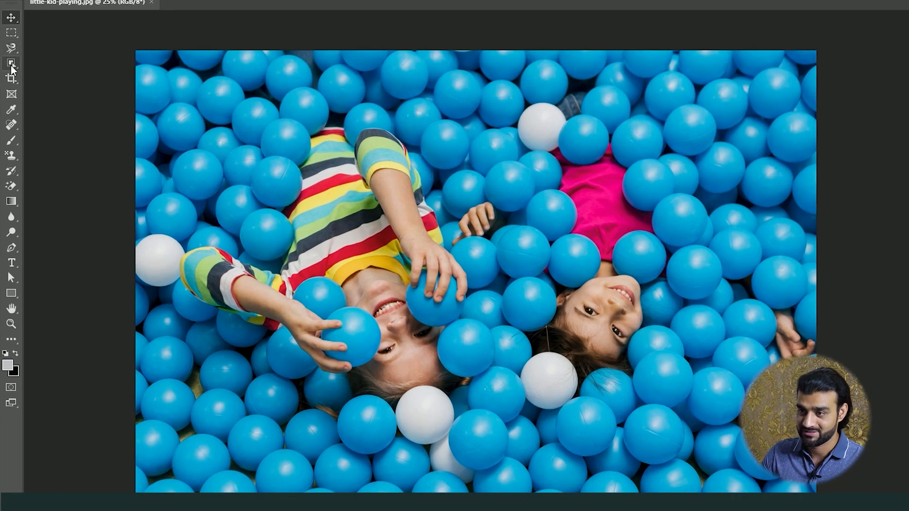
Try to select several blue balls below the striped-shirt child with the Magic Wand tool
right_click(11, 63)
click(47, 84)
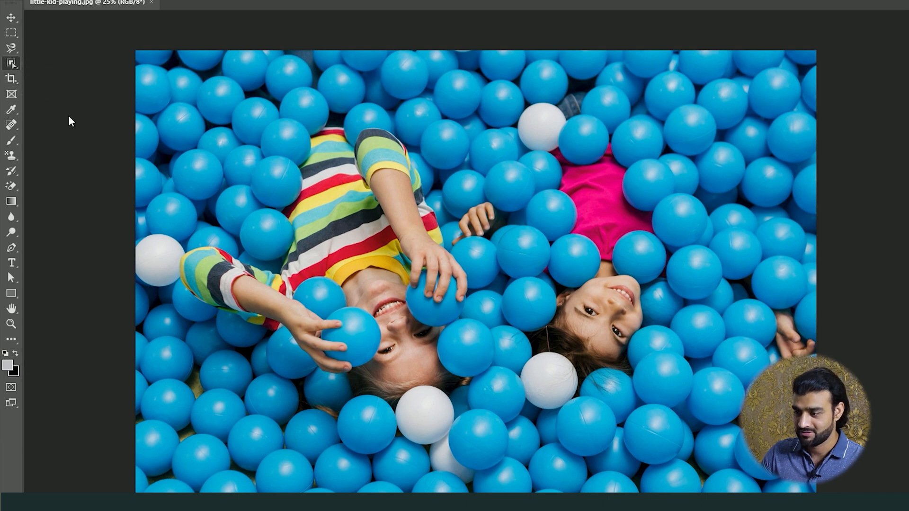
click(280, 400)
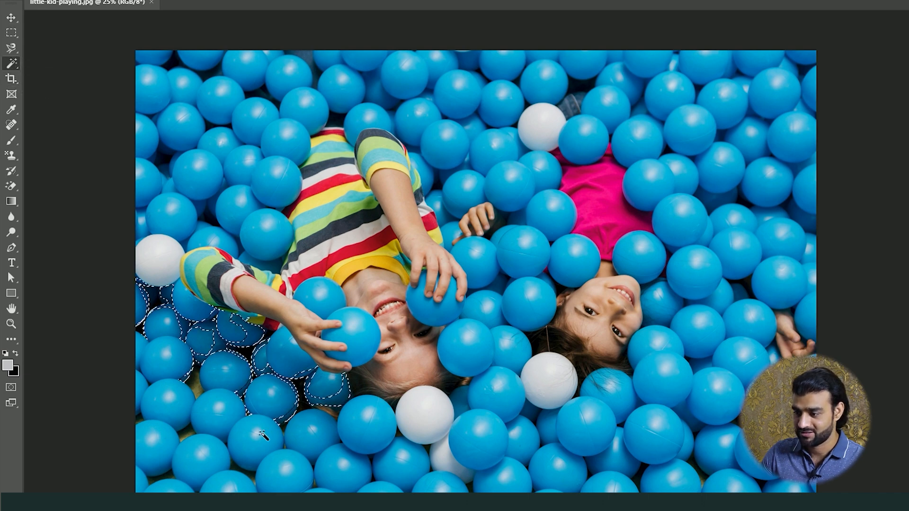
click(257, 430)
click(216, 407)
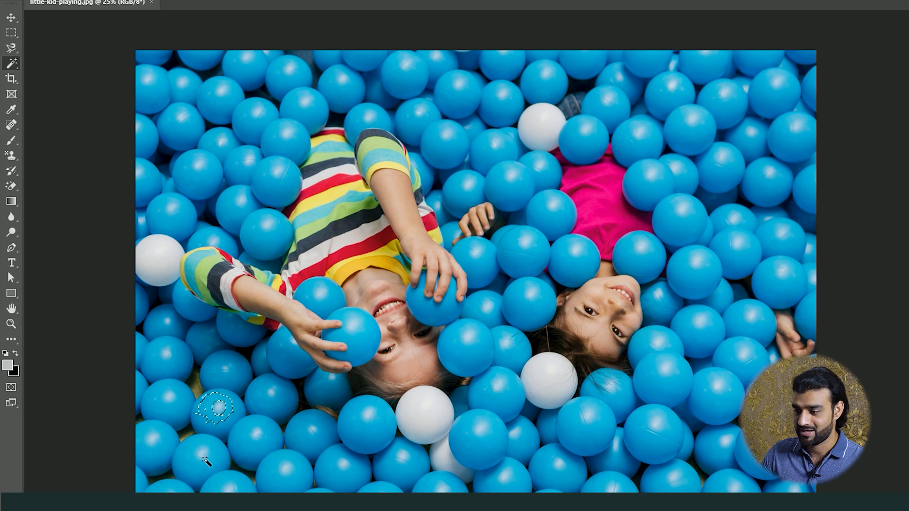
click(229, 484)
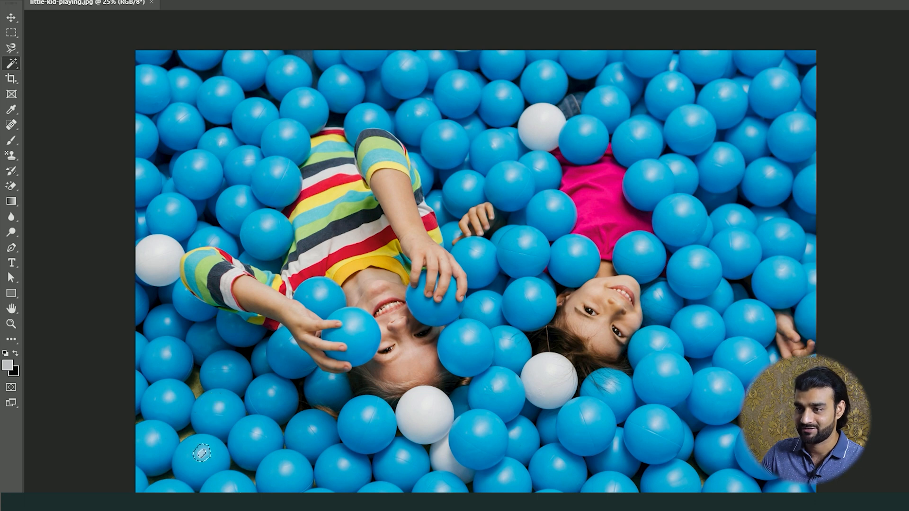
Try the Quick Selection tool on the blue balls around the striped-shirt child, and clear the selection
right_click(9, 70)
click(71, 74)
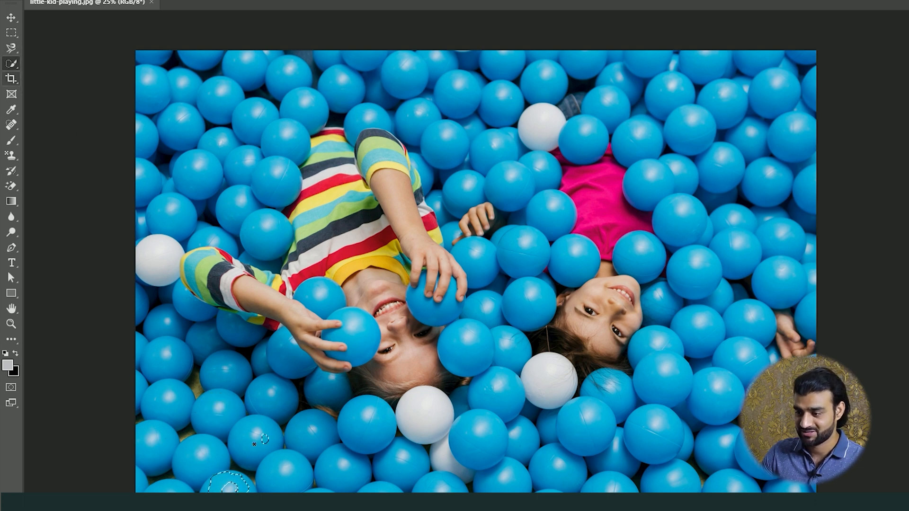
mouse_move(264, 439)
mouse_down()
mouse_move(237, 468)
mouse_move(218, 412)
mouse_move(263, 400)
mouse_move(284, 358)
mouse_move(225, 374)
mouse_up()
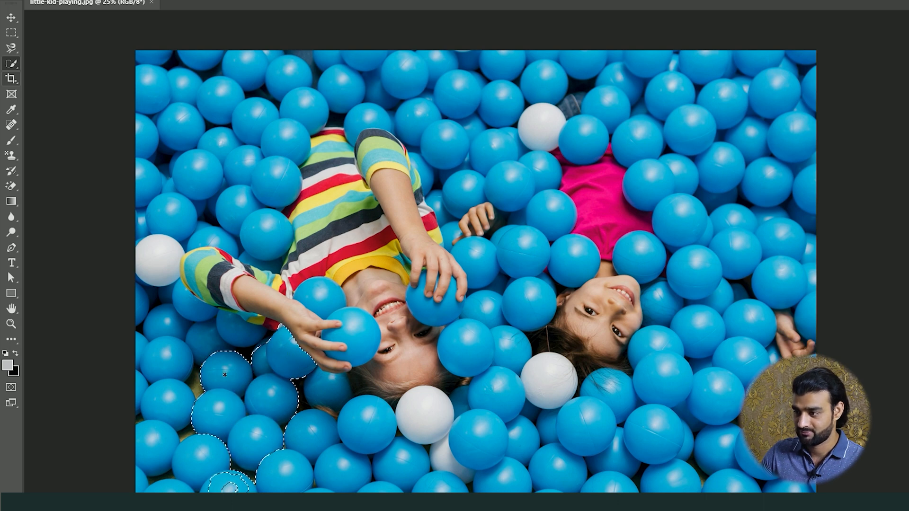
click(260, 185)
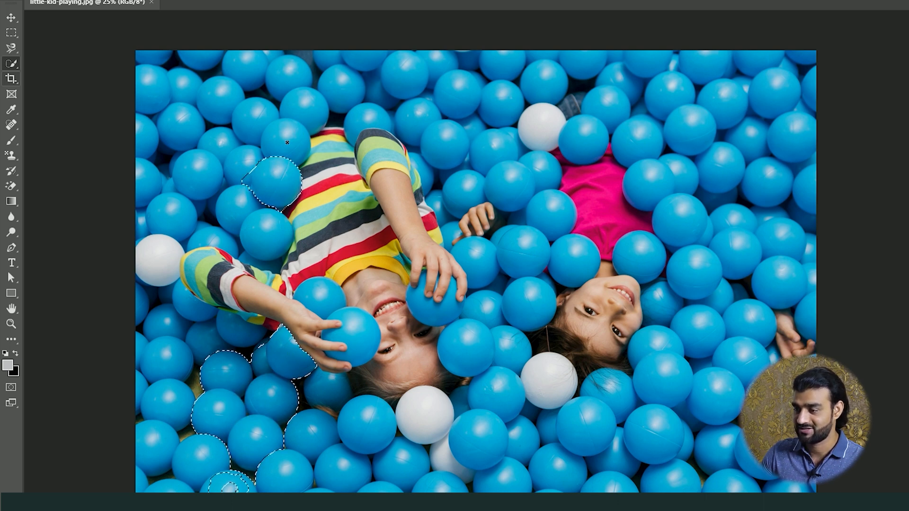
drag(287, 142, 283, 147)
key(ctrl+d)
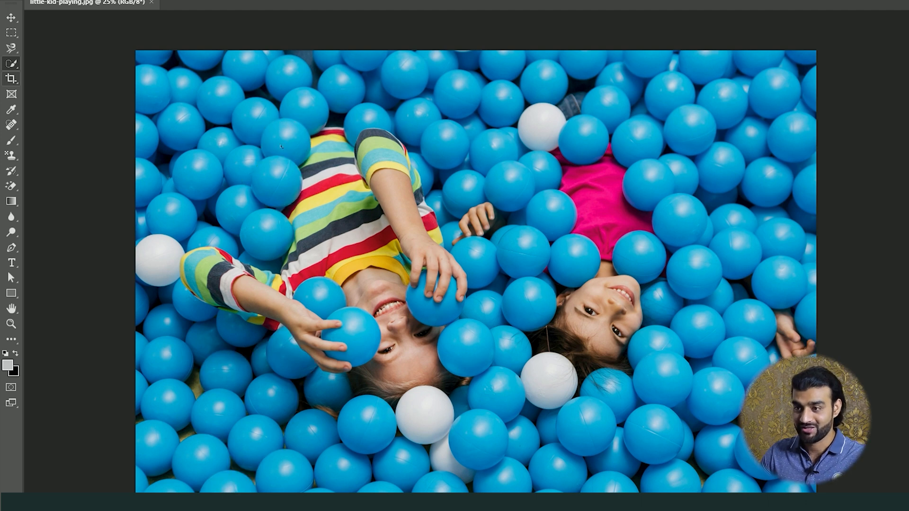
Switch to the Object Selection tool and try to outline the area around the balls below the striped-shirt child
right_click(11, 66)
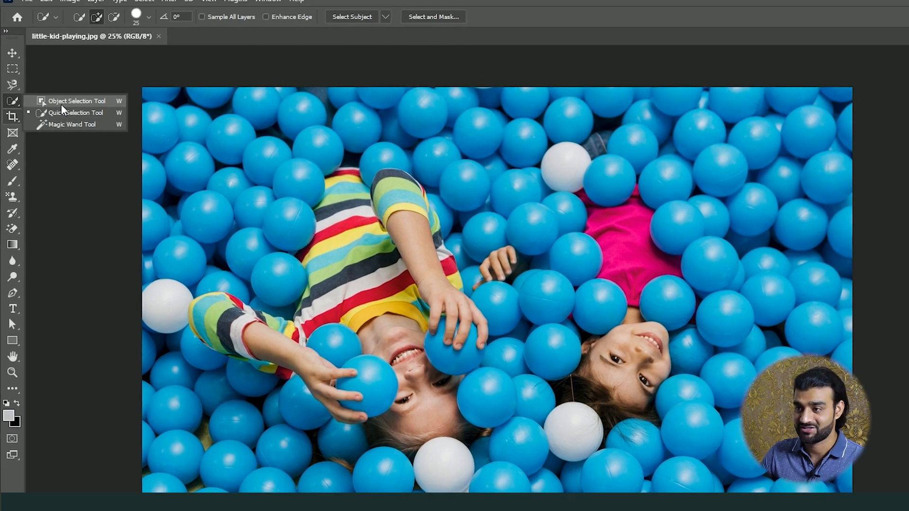
click(53, 62)
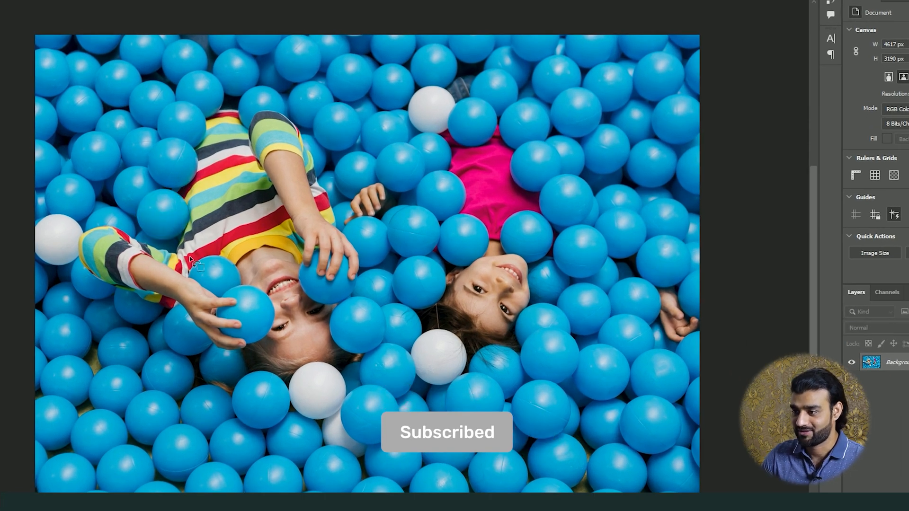
drag(246, 332, 377, 424)
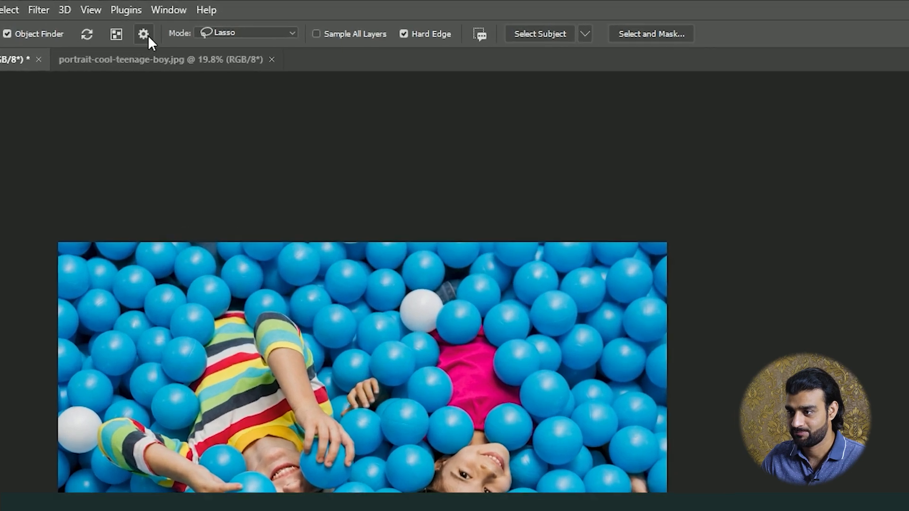
Configure the Object Finder overlay with a Chartreuse color, 3.3 px outline and 100% opacity
click(245, 25)
click(156, 133)
click(160, 196)
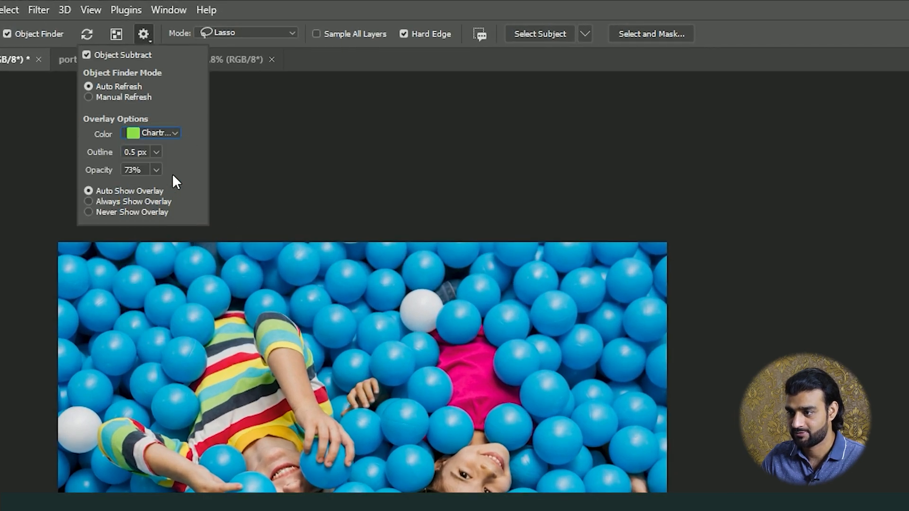
click(156, 170)
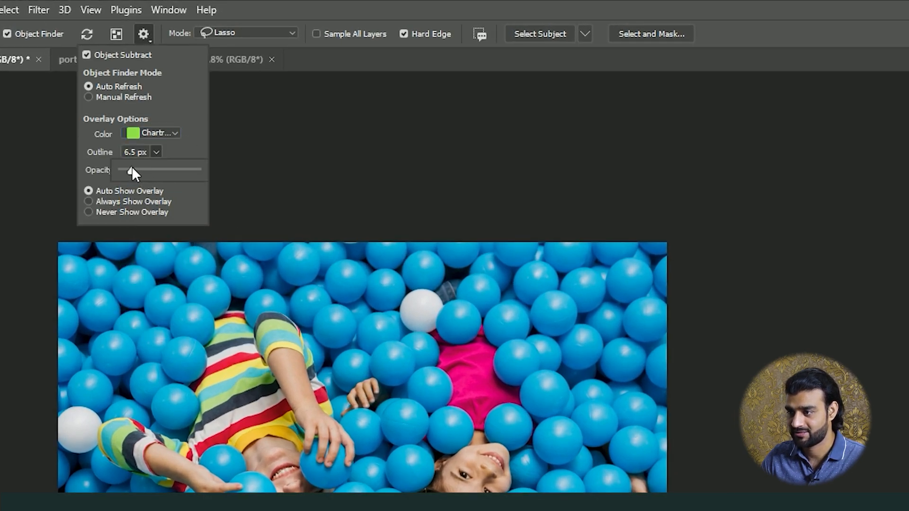
drag(131, 167, 193, 189)
click(154, 183)
click(156, 170)
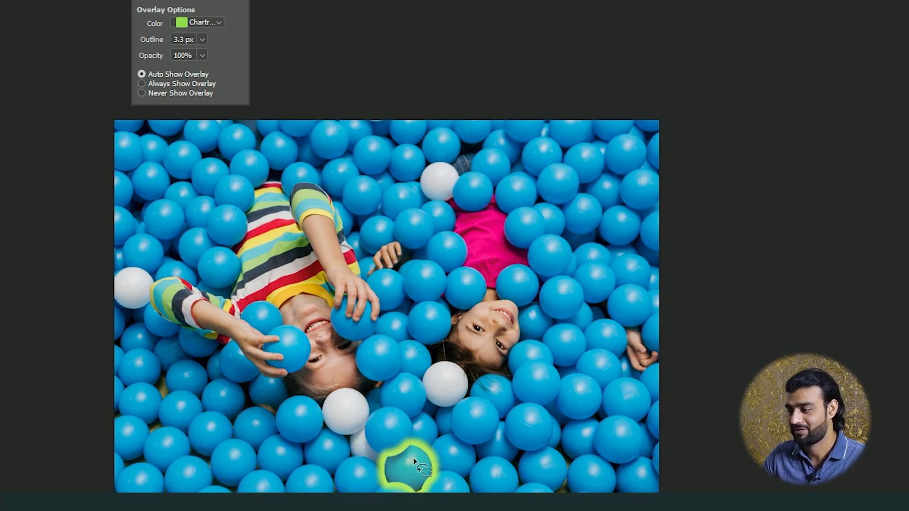
Copy the blue ball below the pink-shirted child's head to a new layer with Object Selection and hide the Background
click(481, 424)
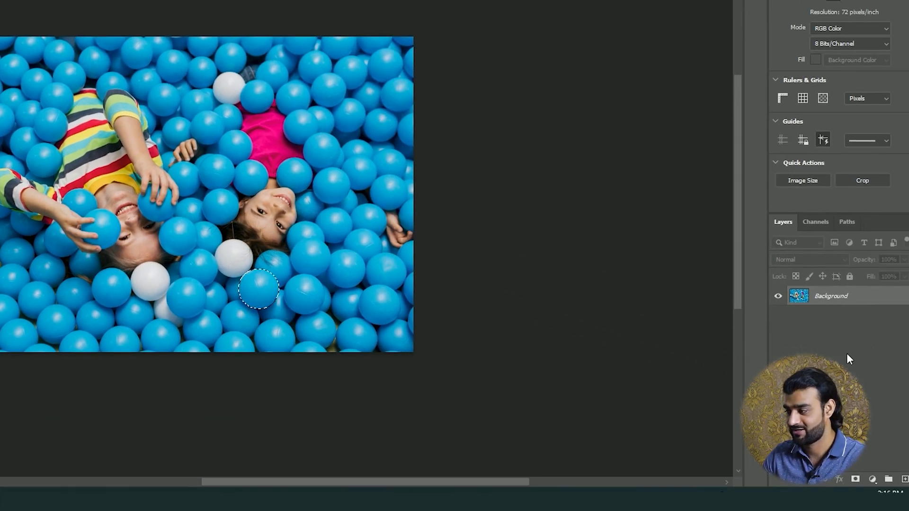
key(ctrl+j)
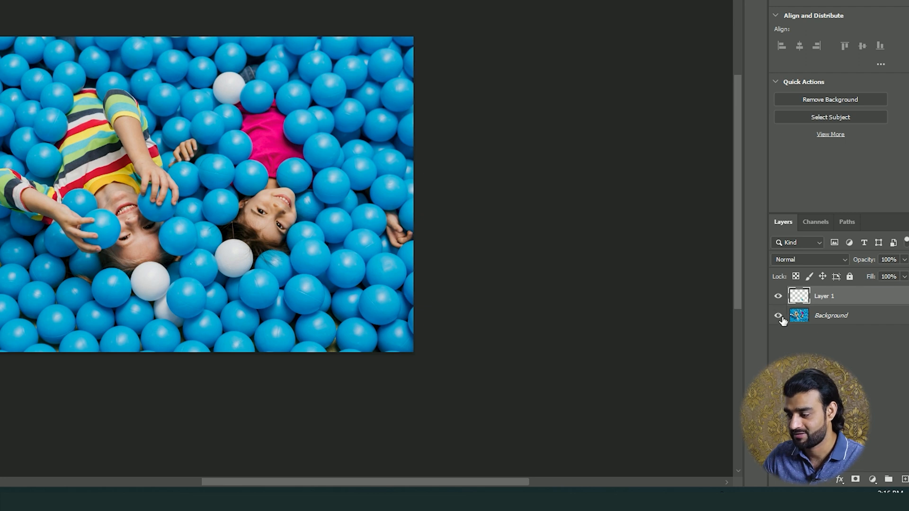
click(778, 316)
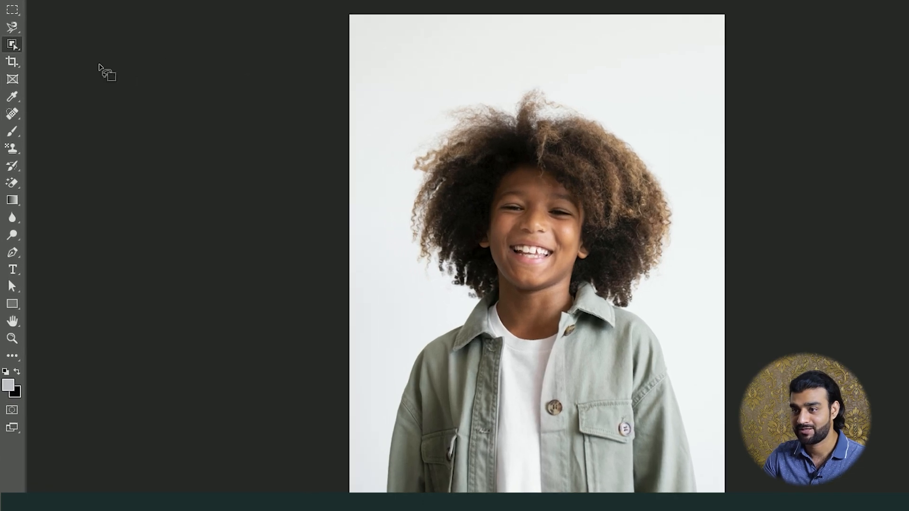
Select the curly-haired boy in the portrait-cool-teenage-boy image with the Object Selection tool
right_click(21, 46)
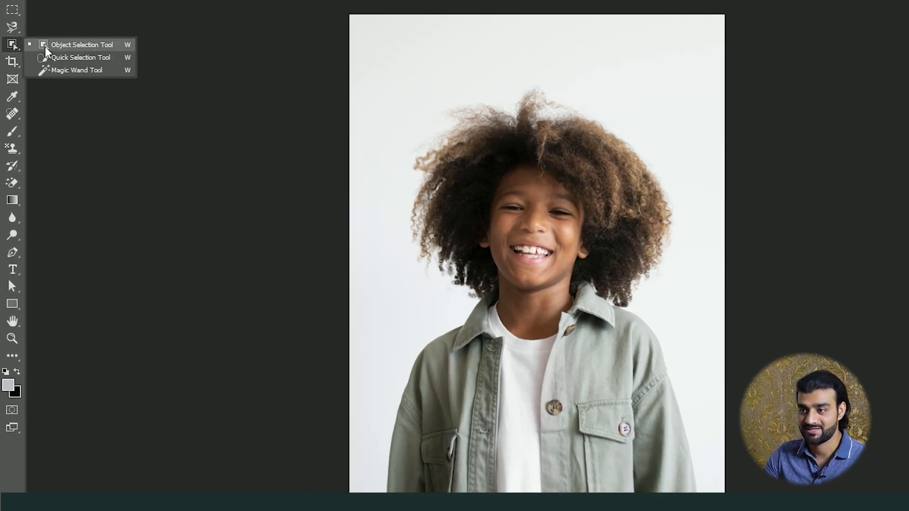
click(44, 46)
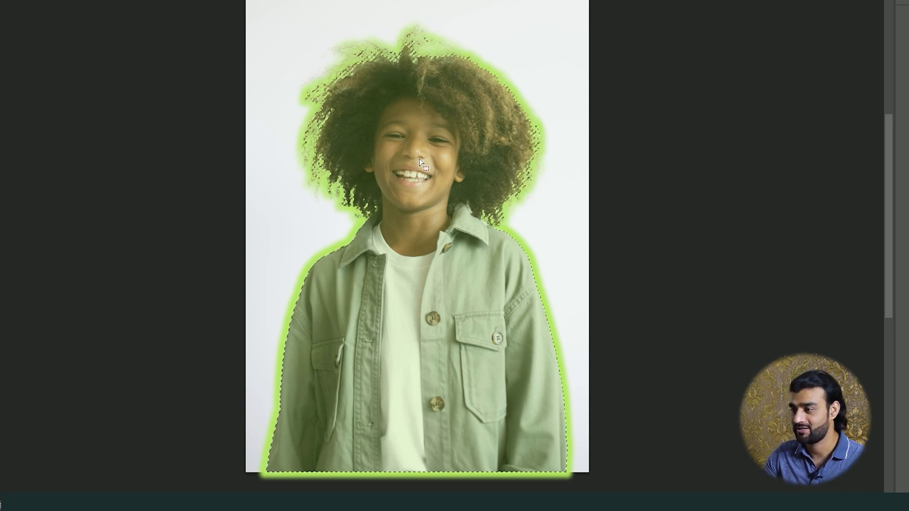
click(419, 159)
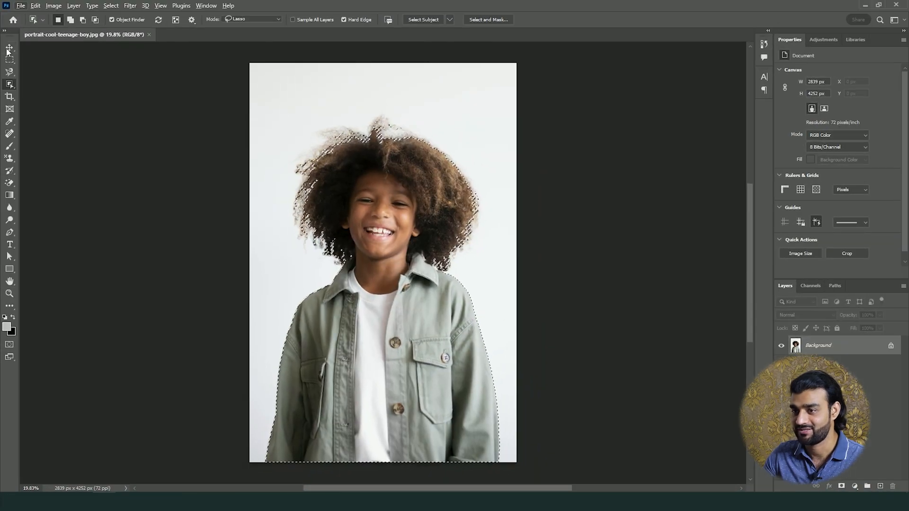
Examine the selection edge closely around the boy's curly hair, collar and shoulder
click(8, 48)
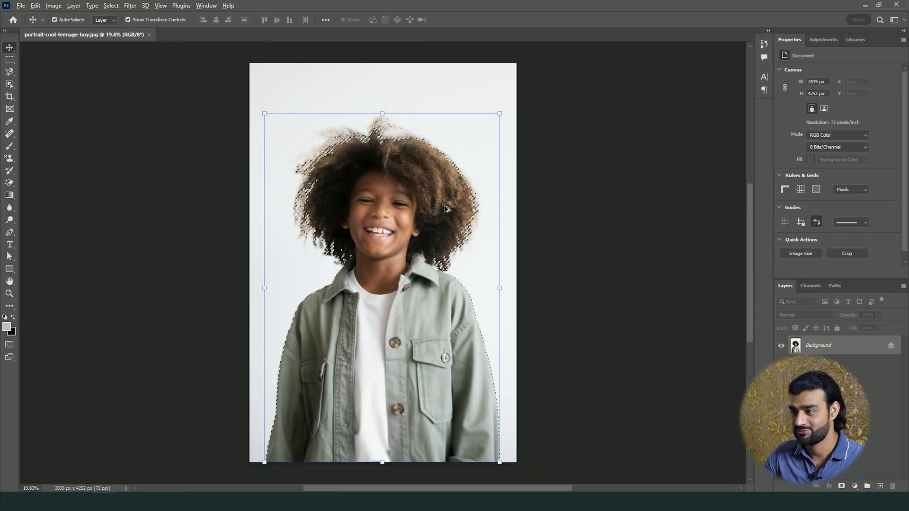
scroll(444, 205, up, 5)
scroll(345, 112, up, 6)
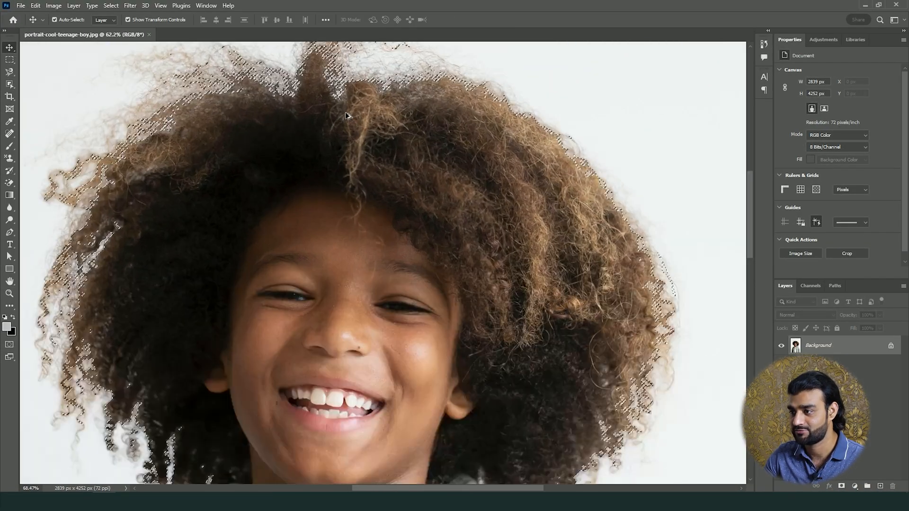
drag(278, 162, 255, 411)
scroll(316, 276, up, 5)
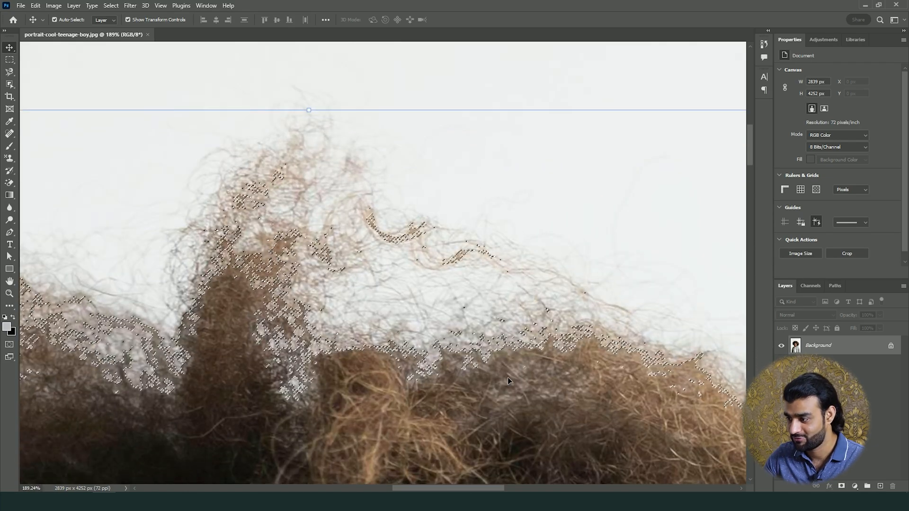
drag(507, 377, 321, 114)
drag(638, 440, 332, 156)
drag(563, 426, 426, 308)
drag(417, 383, 381, 122)
drag(294, 279, 153, 335)
scroll(153, 334, down, 6)
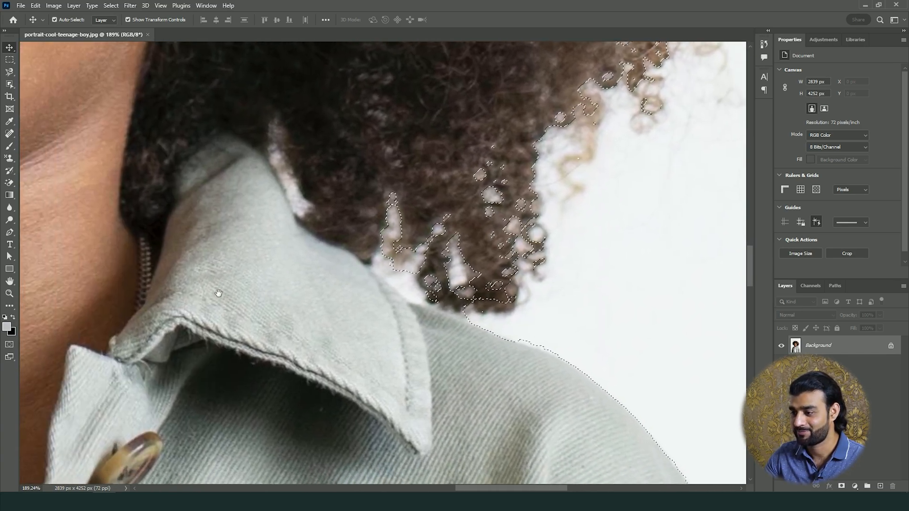
scroll(286, 314, down, 4)
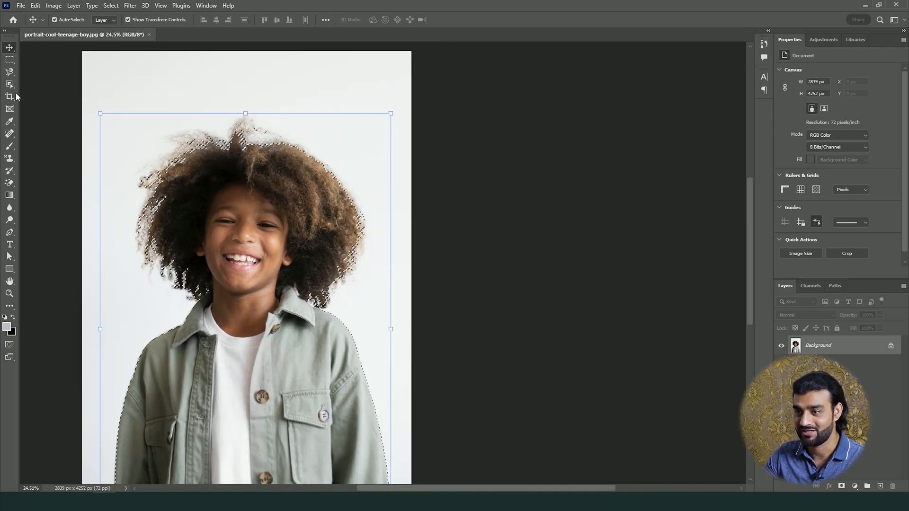
Open the boy's selection in Select and Mask and show it in Onion Skin view at 100% transparency
click(10, 85)
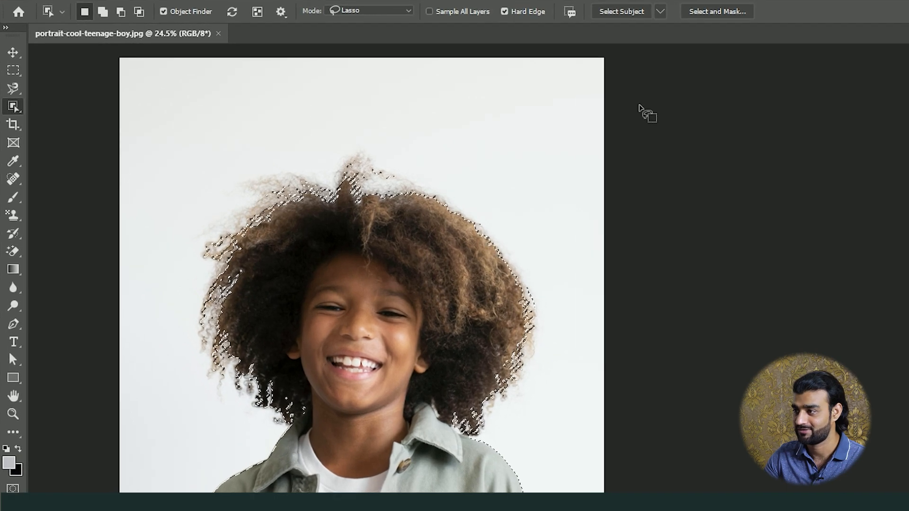
click(714, 13)
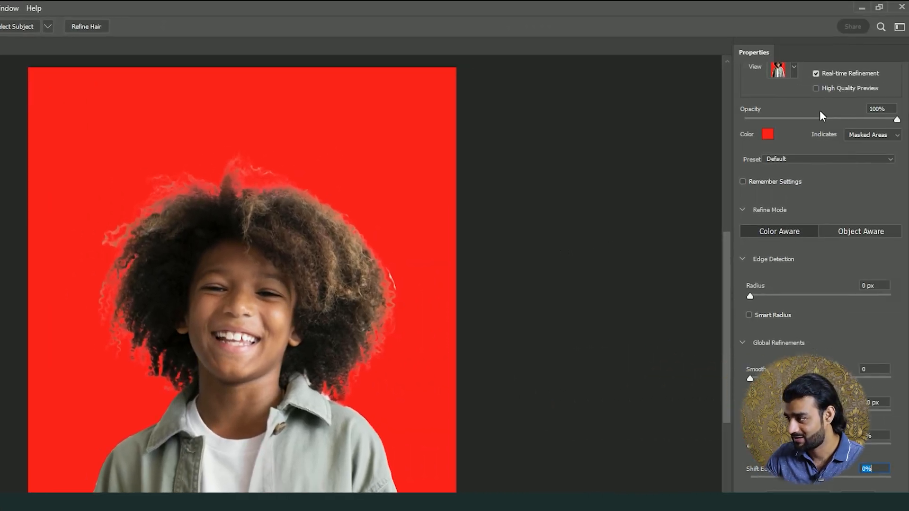
scroll(819, 109, up, 2)
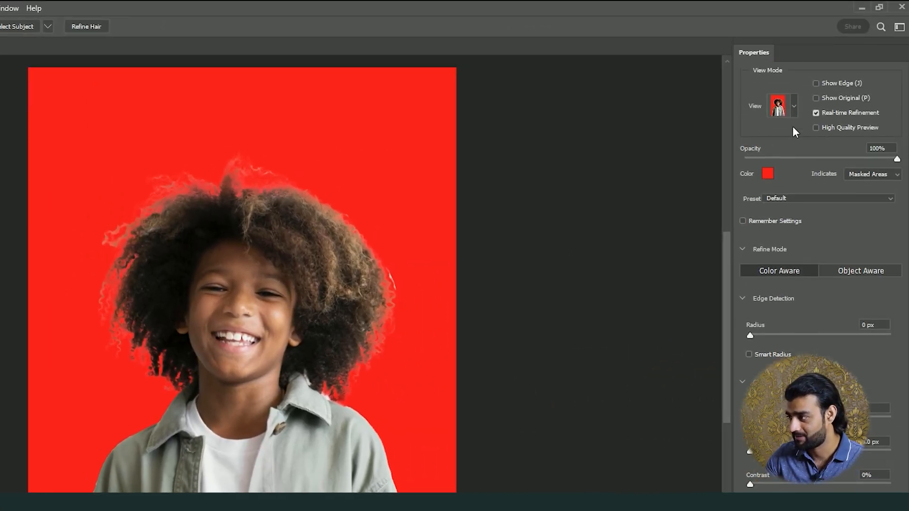
click(794, 108)
key(o)
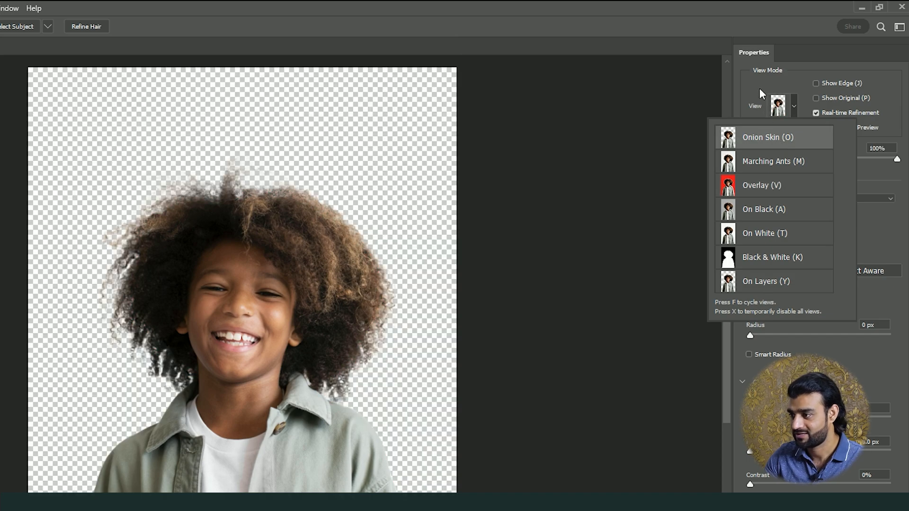
click(759, 90)
scroll(293, 228, up, 6)
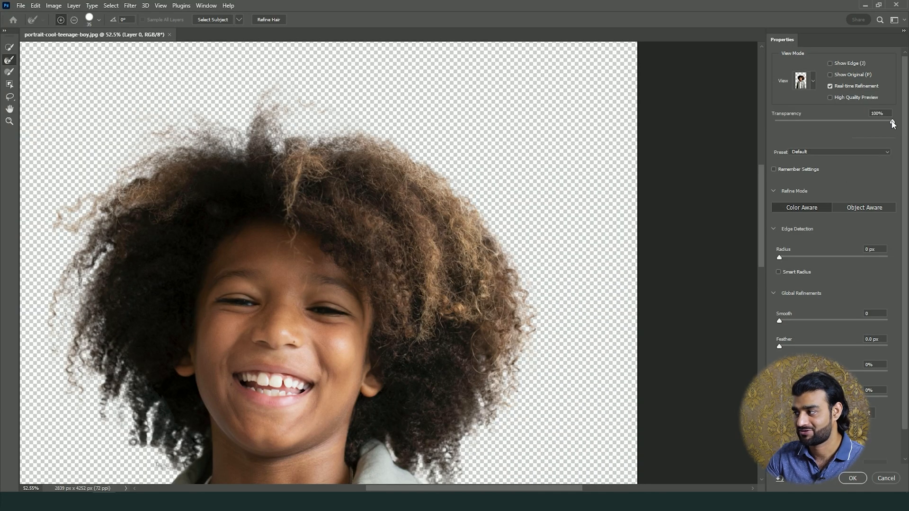
mouse_move(897, 160)
mouse_down()
mouse_move(800, 162)
mouse_move(901, 163)
mouse_up()
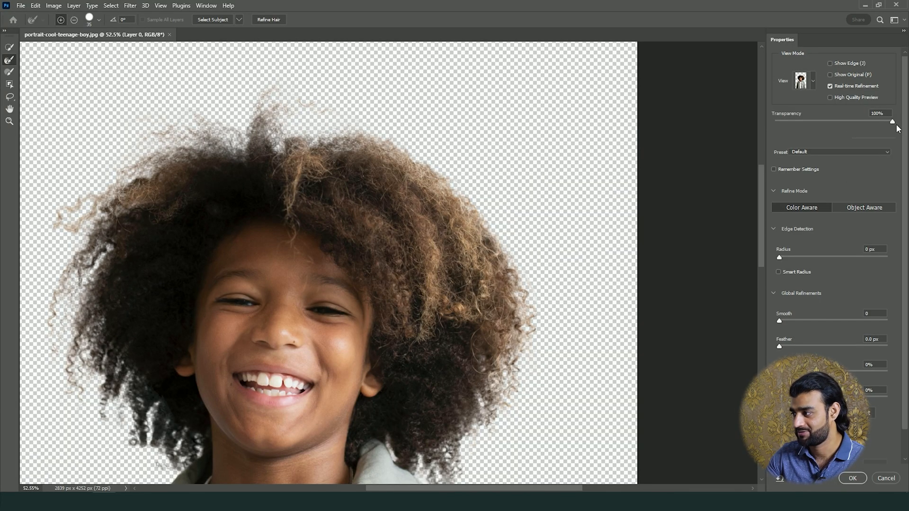
Examine the cutout's hair and jacket edges, then check the hair fringe in Overlay view at 100% opacity
drag(547, 372, 413, 231)
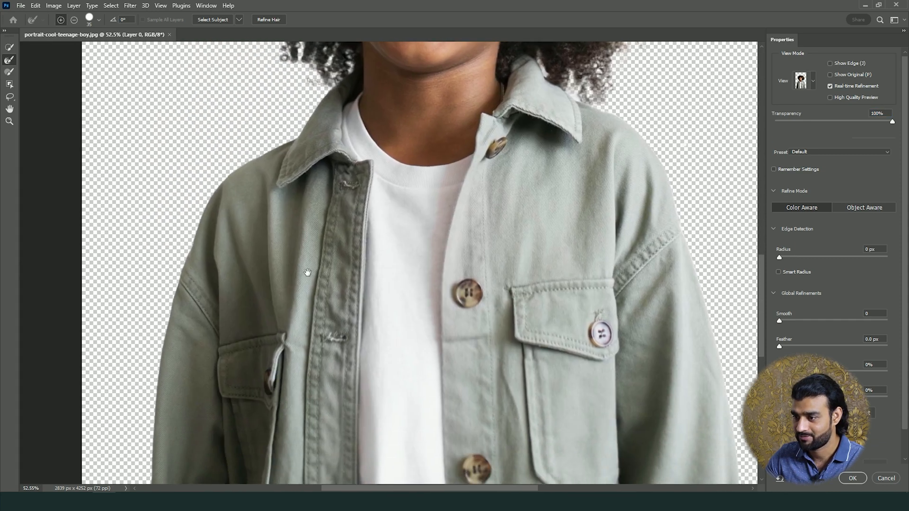
drag(307, 272, 294, 115)
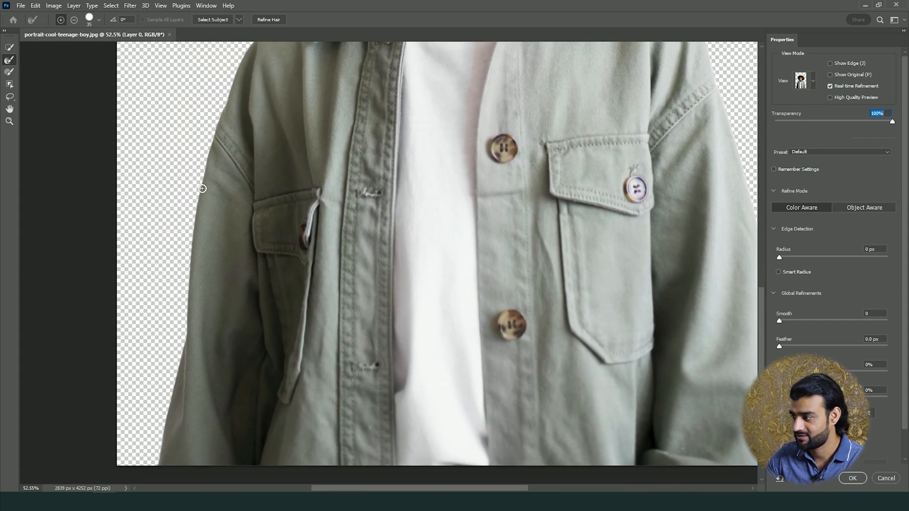
drag(637, 260, 407, 388)
drag(375, 179, 411, 330)
click(8, 63)
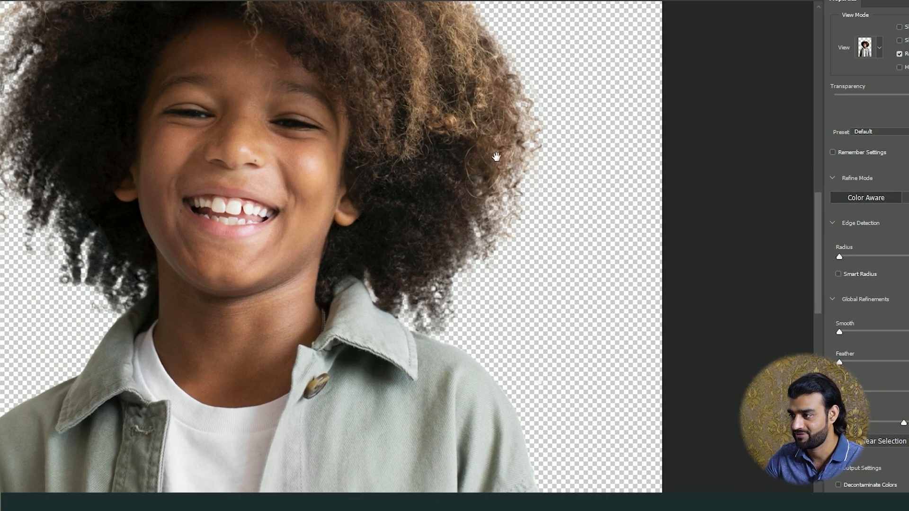
drag(489, 169, 500, 255)
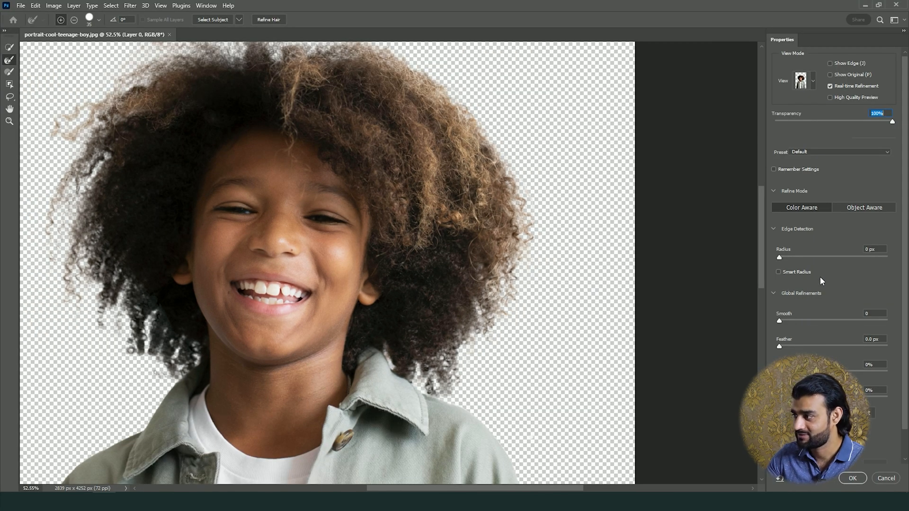
click(812, 85)
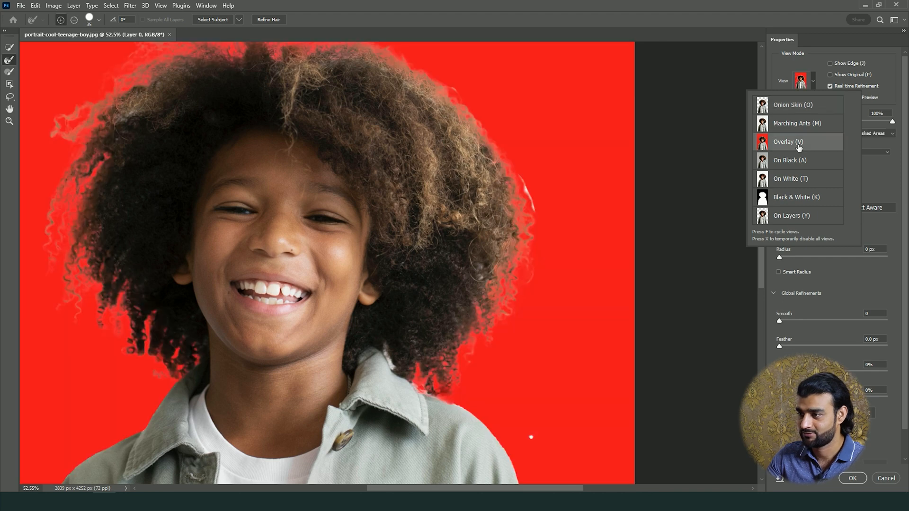
drag(302, 152, 327, 226)
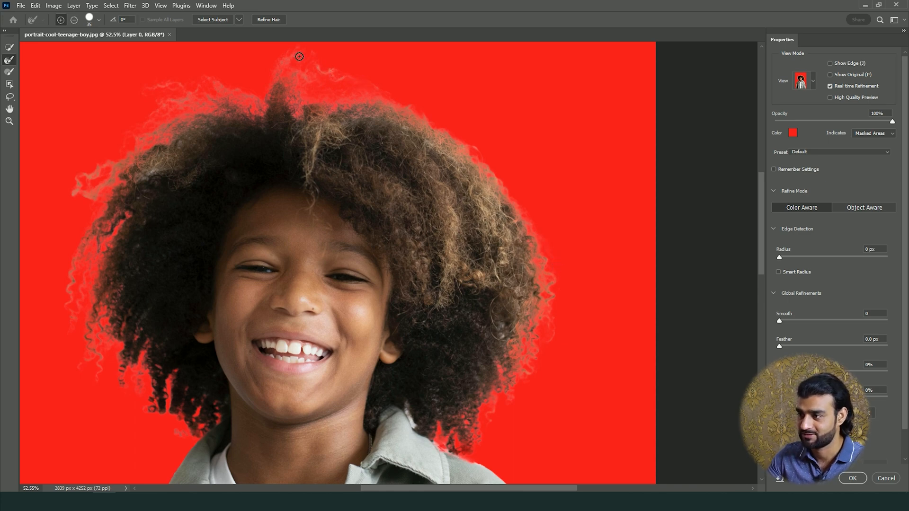
drag(154, 225, 157, 179)
scroll(805, 447, down, 1)
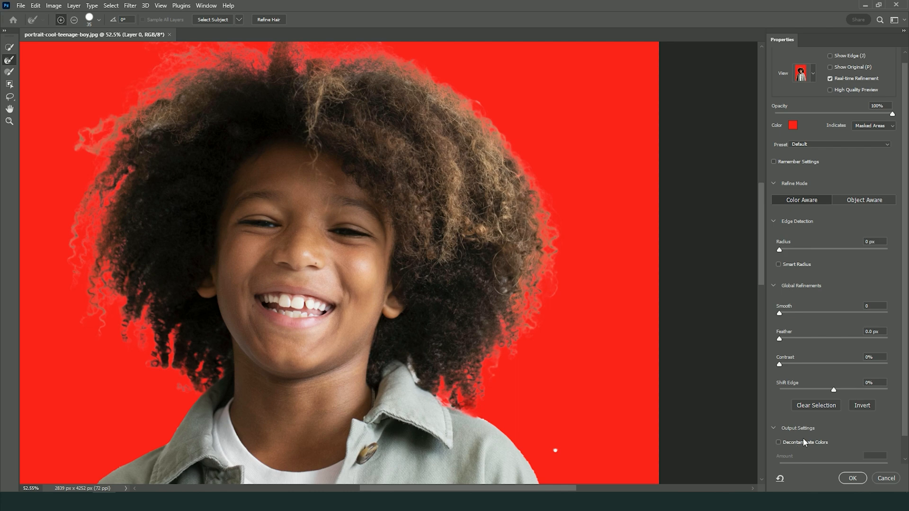
Enable Decontaminate Colors for the cutout with an amount of 58%
click(778, 442)
drag(307, 179, 283, 254)
scroll(857, 425, down, 2)
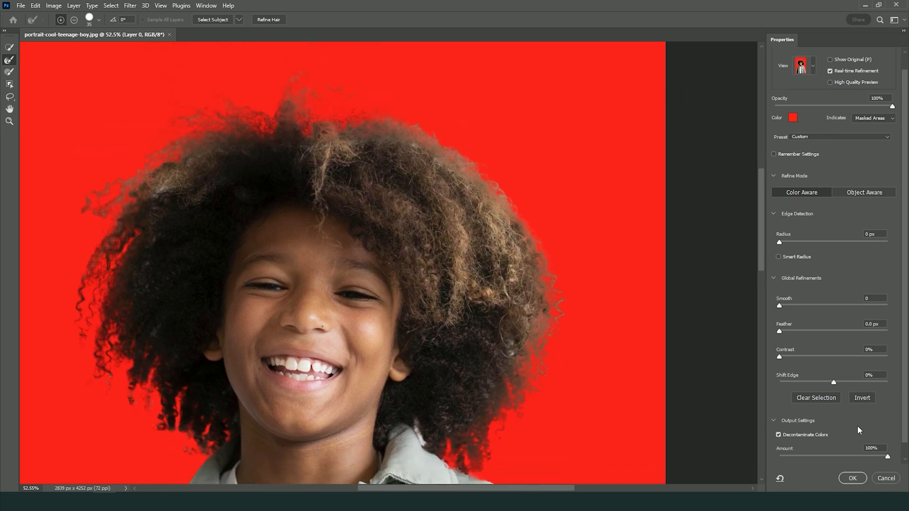
drag(887, 449, 849, 450)
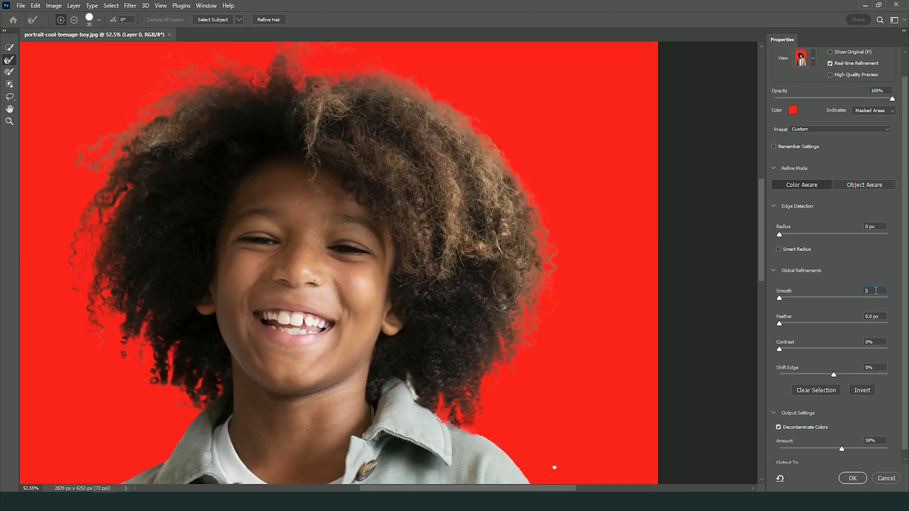
Refine the mask edge globally with Smooth 1, Feather 0.6 px and Contrast 23%
text(1)
key(Return)
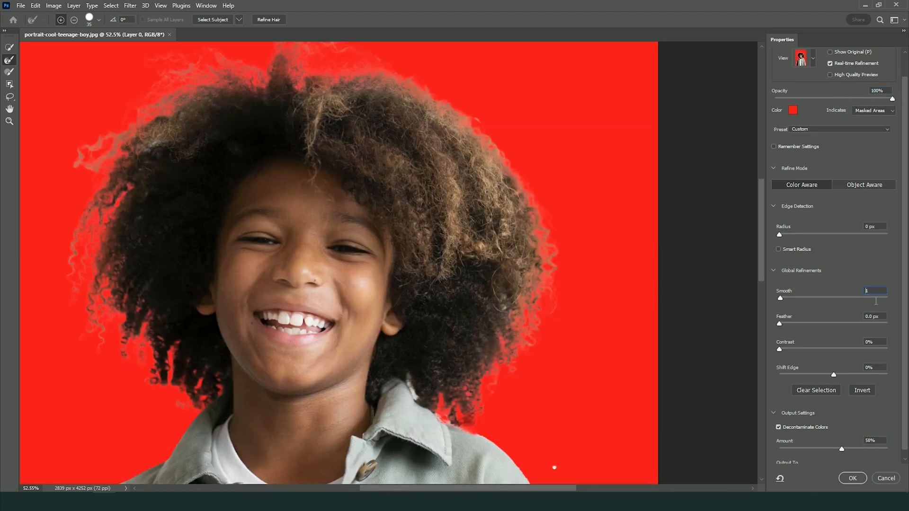
drag(783, 328, 783, 328)
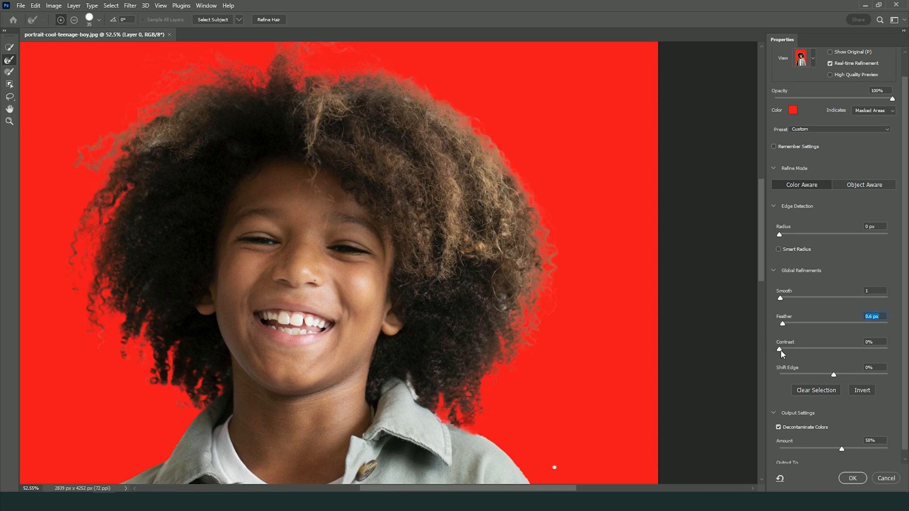
drag(800, 349, 801, 349)
Output the refined selection as a New Layer with Layer Mask
scroll(822, 351, down, 1)
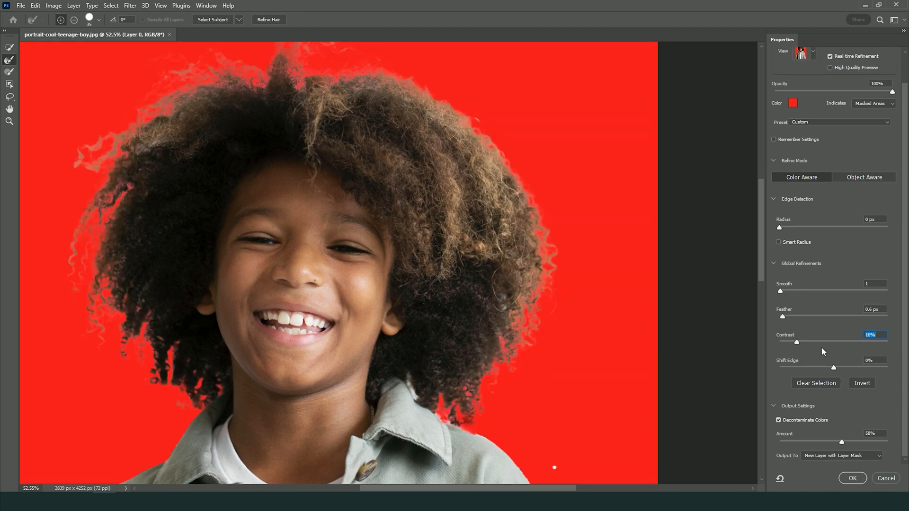
click(836, 456)
click(835, 470)
click(851, 481)
scroll(478, 326, down, 3)
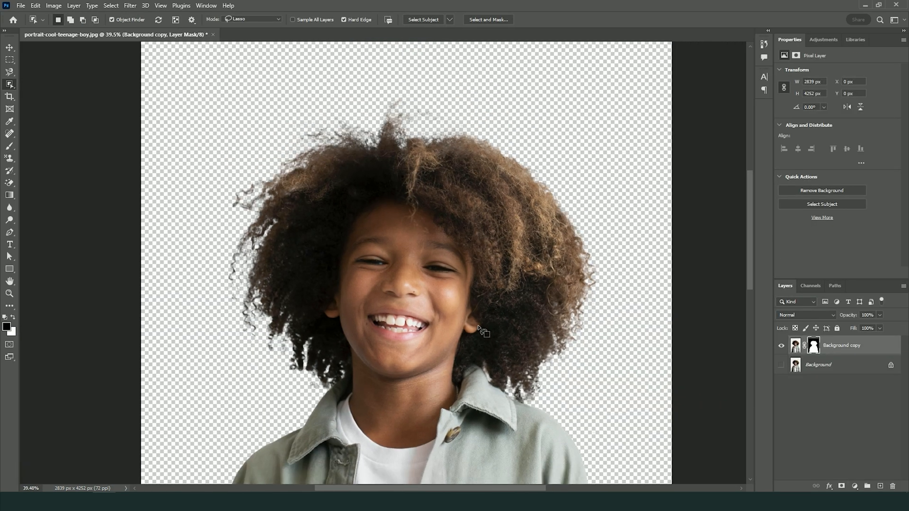
Add a white (ffffff) Solid Color fill layer above the Background and check the boy's hair edges against it
click(829, 369)
click(854, 486)
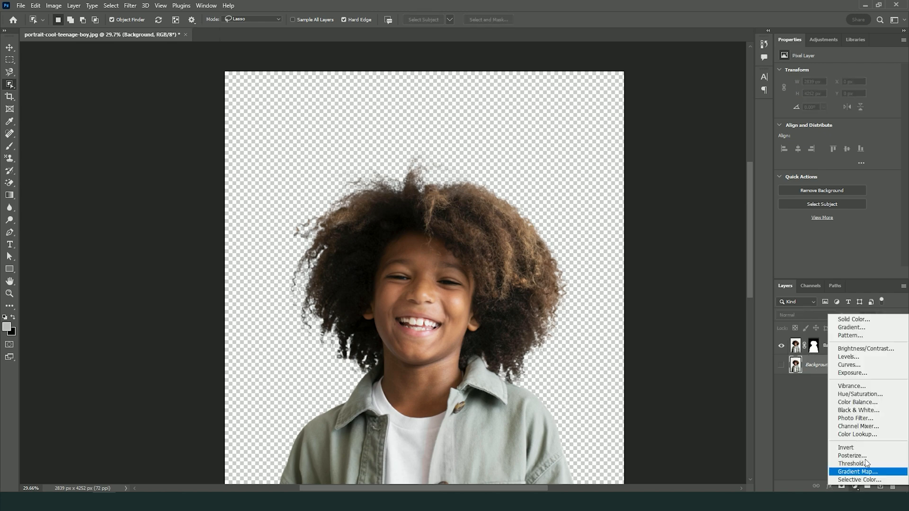
click(834, 319)
drag(667, 175, 585, 117)
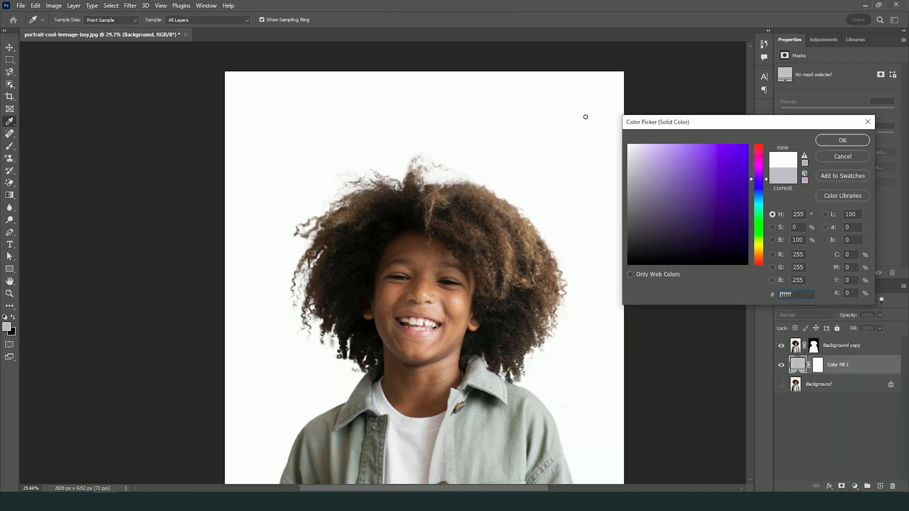
click(833, 143)
key(w)
scroll(453, 177, up, 2)
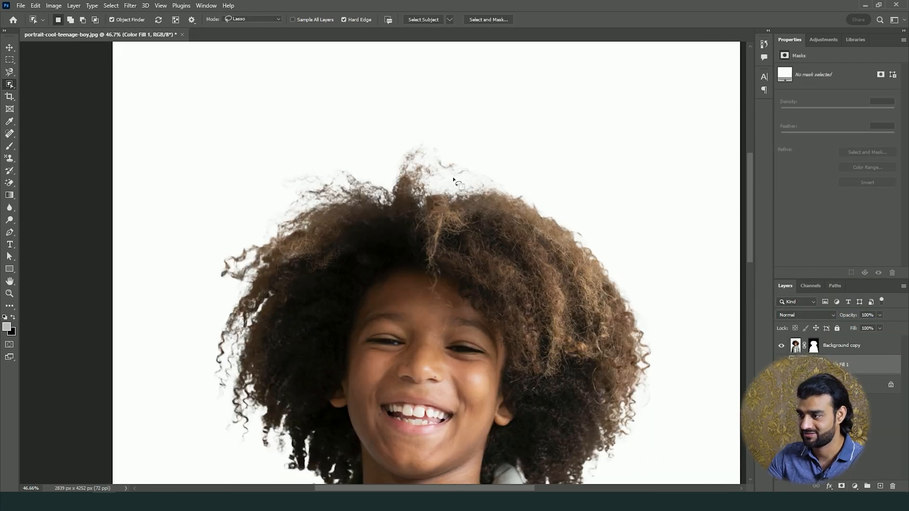
drag(555, 405, 459, 329)
scroll(519, 244, down, 4)
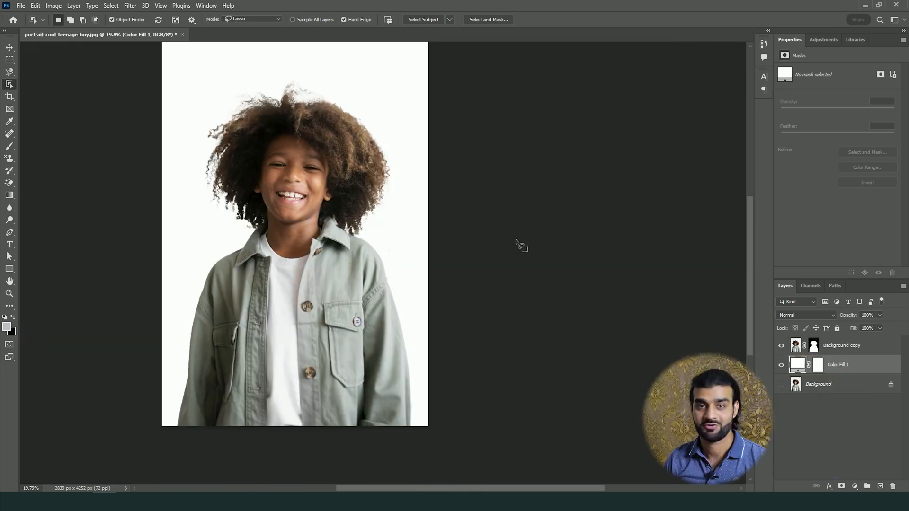